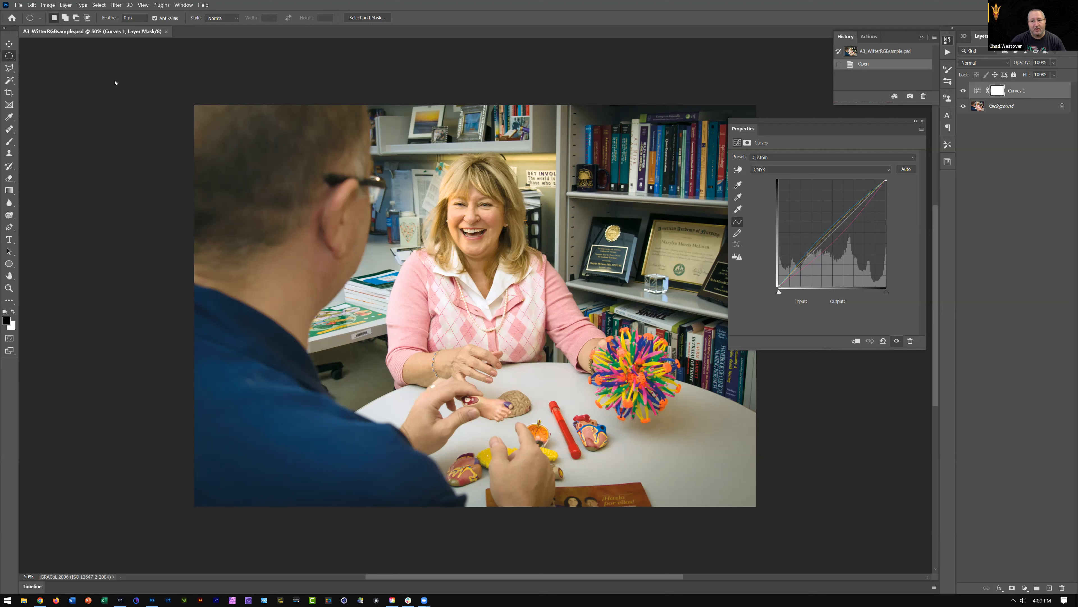
Start Convert to Profile for the photo and look through the available destination profiles.
left_click(47, 5)
mouse_move(48, 13)
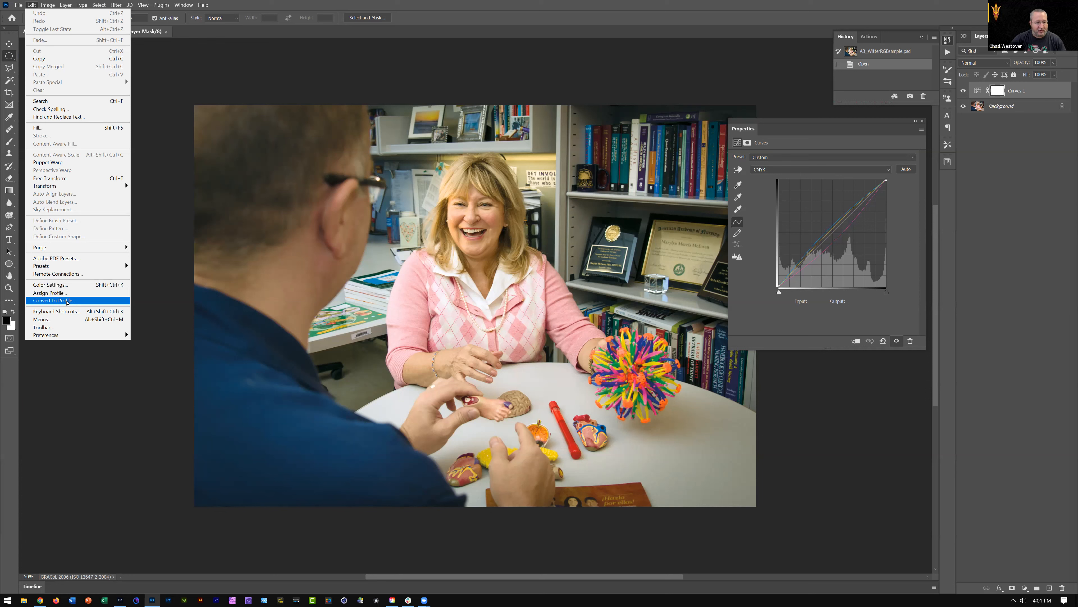
left_click(67, 302)
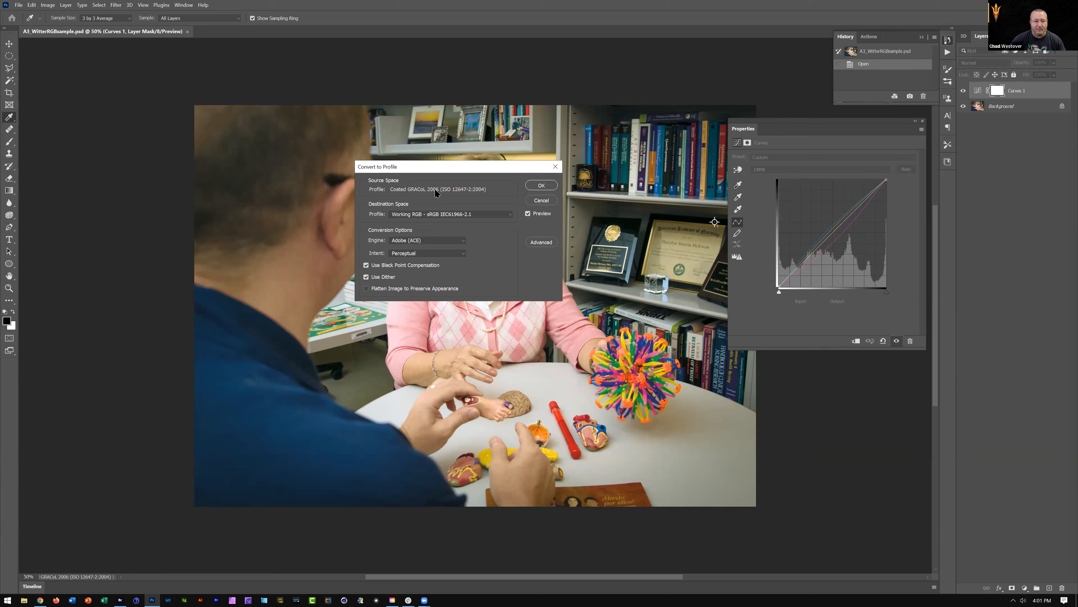
left_click(394, 215)
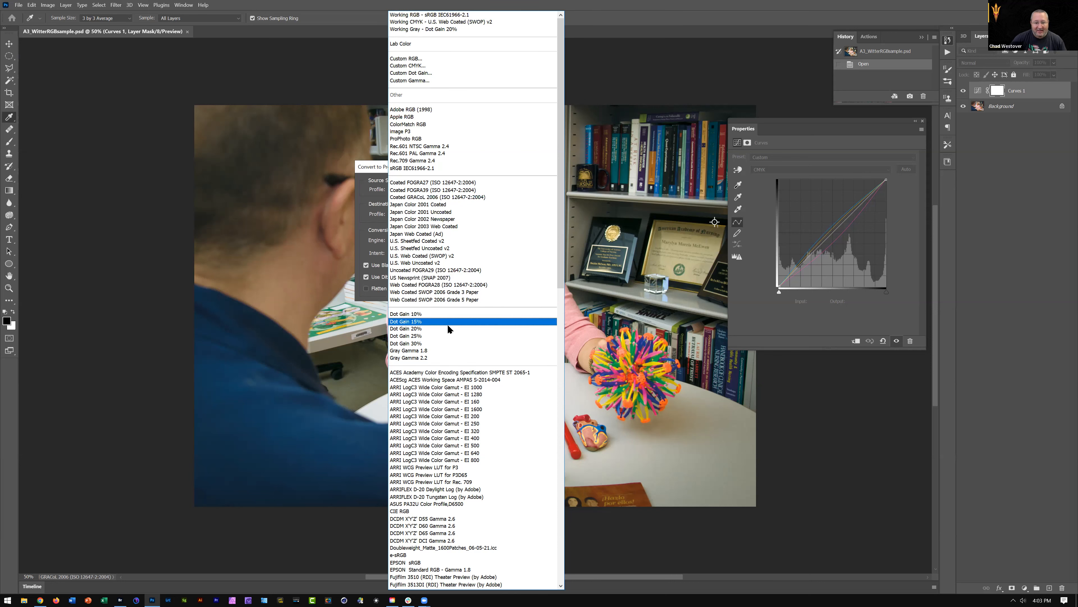
scroll(448, 327, "down", 15)
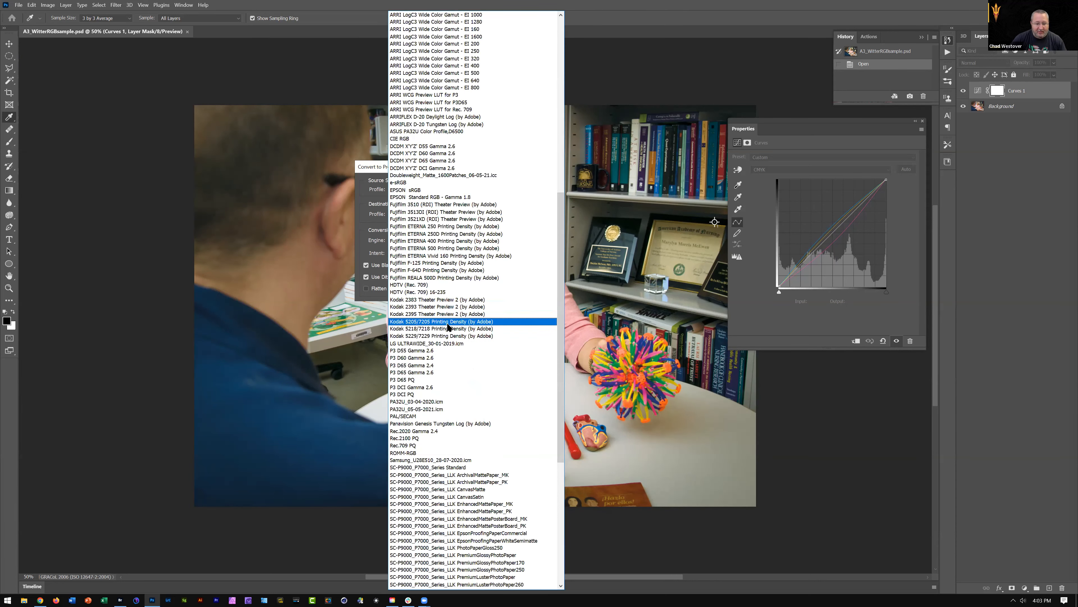
scroll(449, 327, "down", 11)
scroll(448, 326, "up", 20)
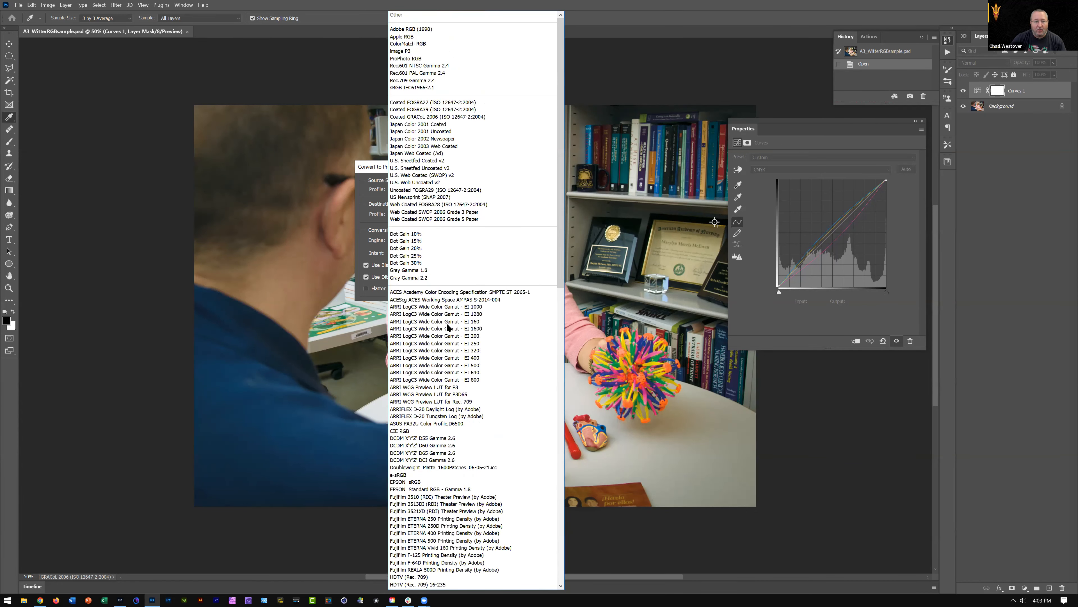
scroll(448, 327, "up", 4)
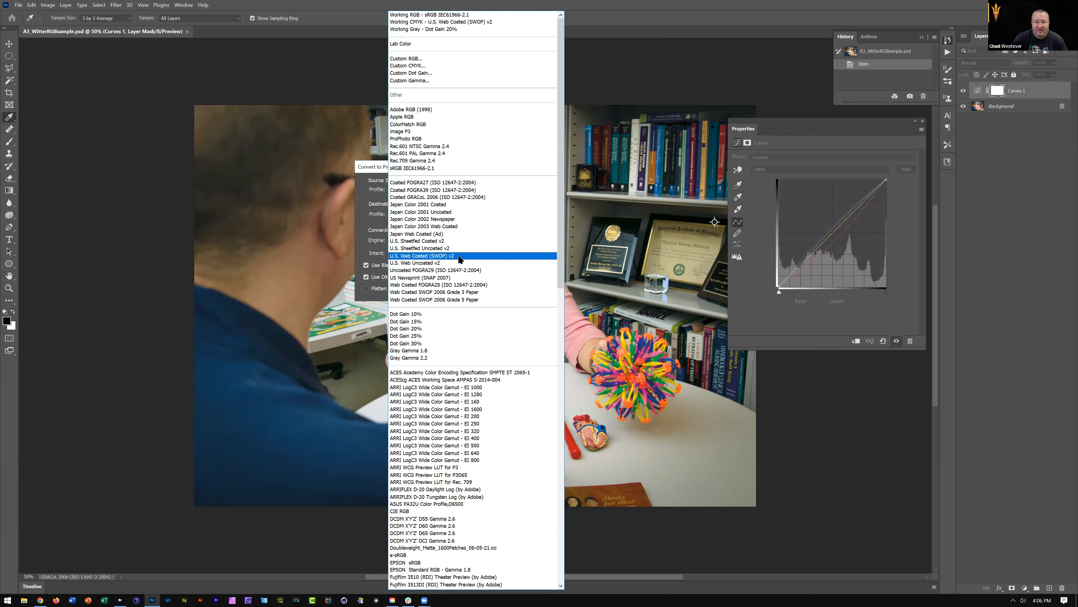
left_click(368, 232)
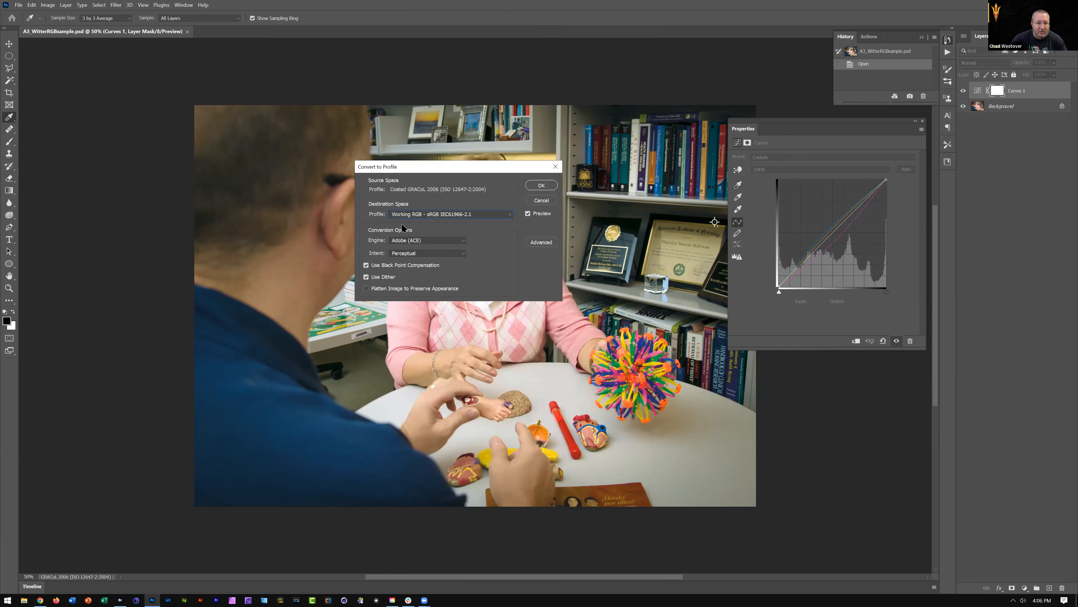
Convert the photo to the Working RGB - sRGB IEC61966-2.1 profile, discarding the Curves adjustment layer.
left_click(487, 214)
left_click(424, 15)
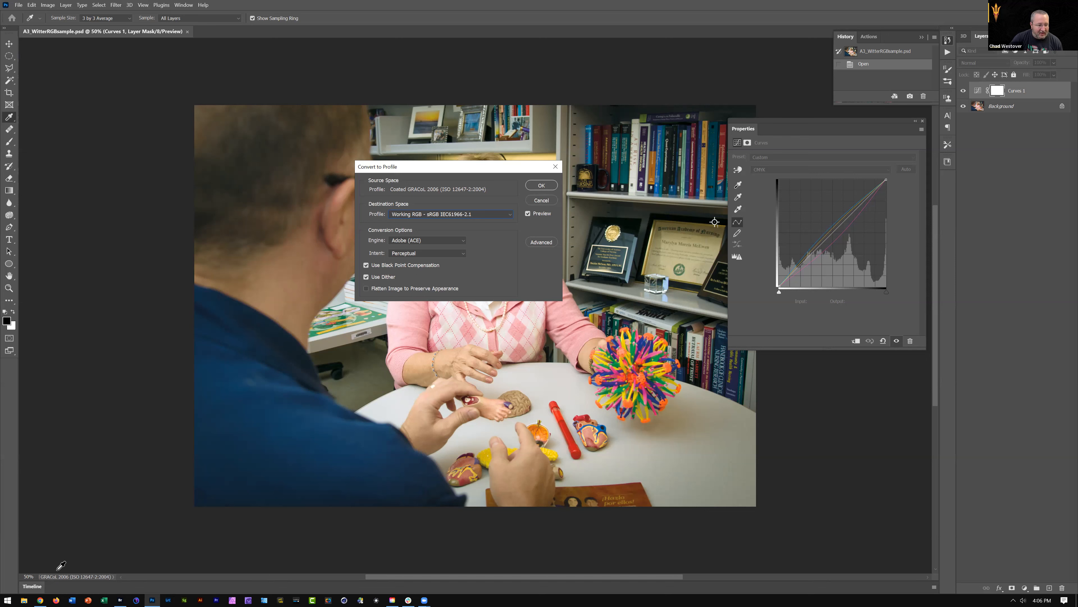
left_click(536, 188)
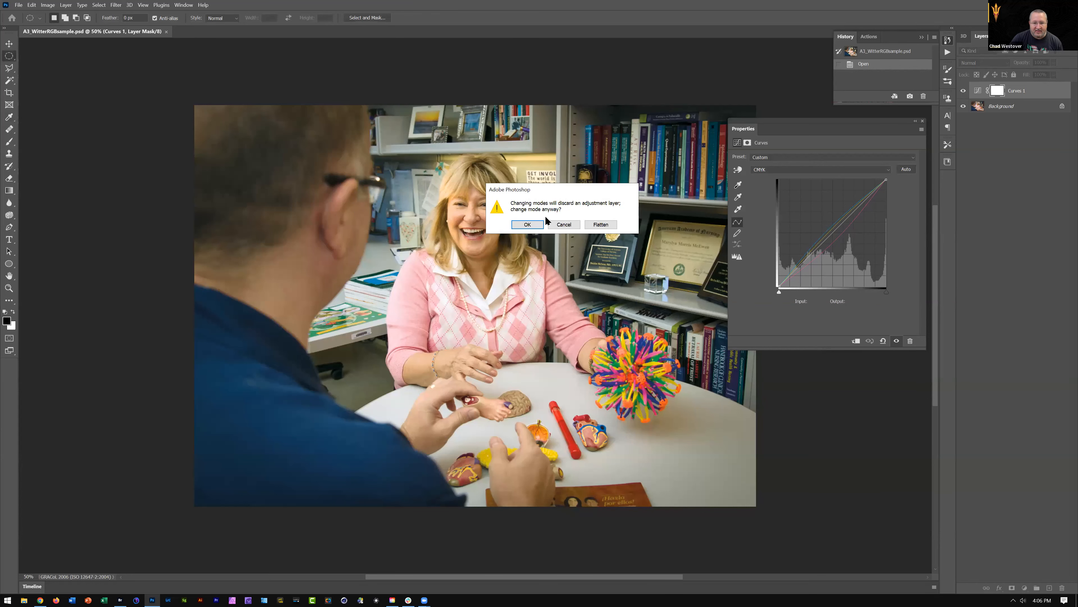
left_click(532, 227)
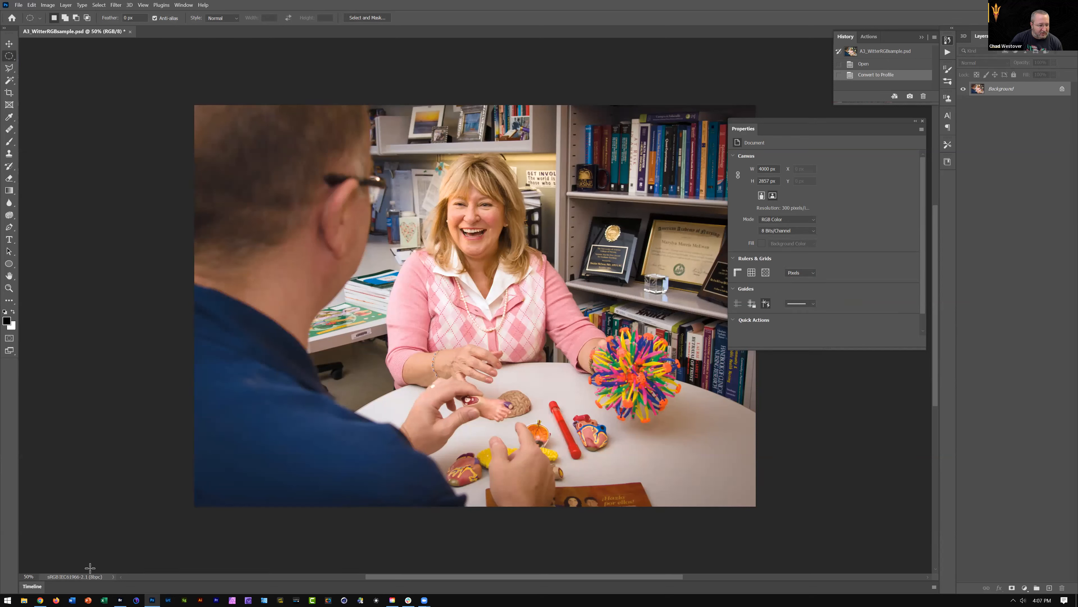
Set the document status readout to Document Profile and undo the profile conversion.
left_click(113, 579)
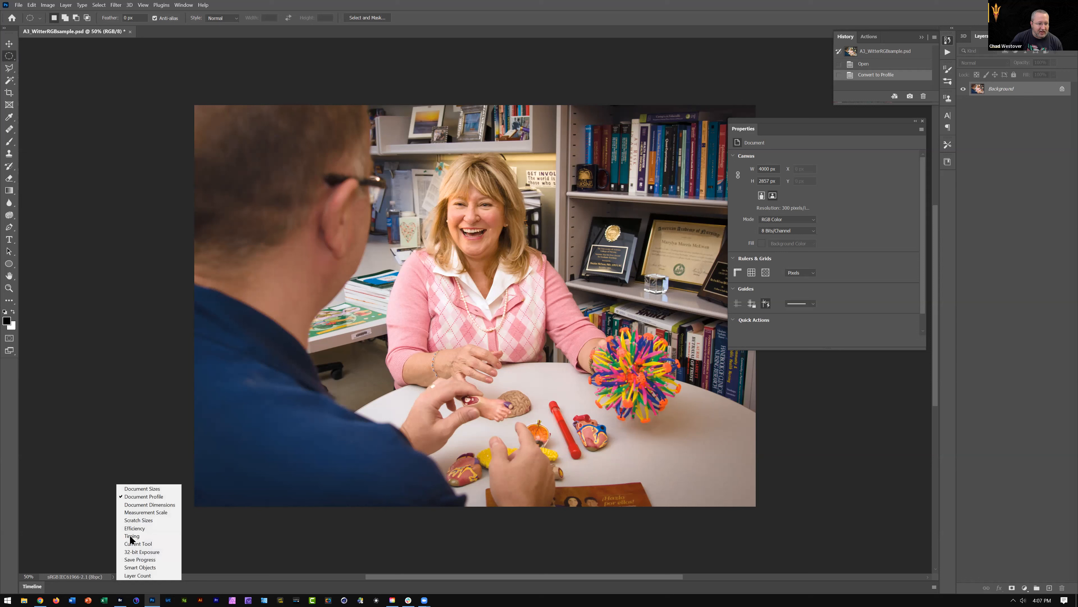
left_click(161, 498)
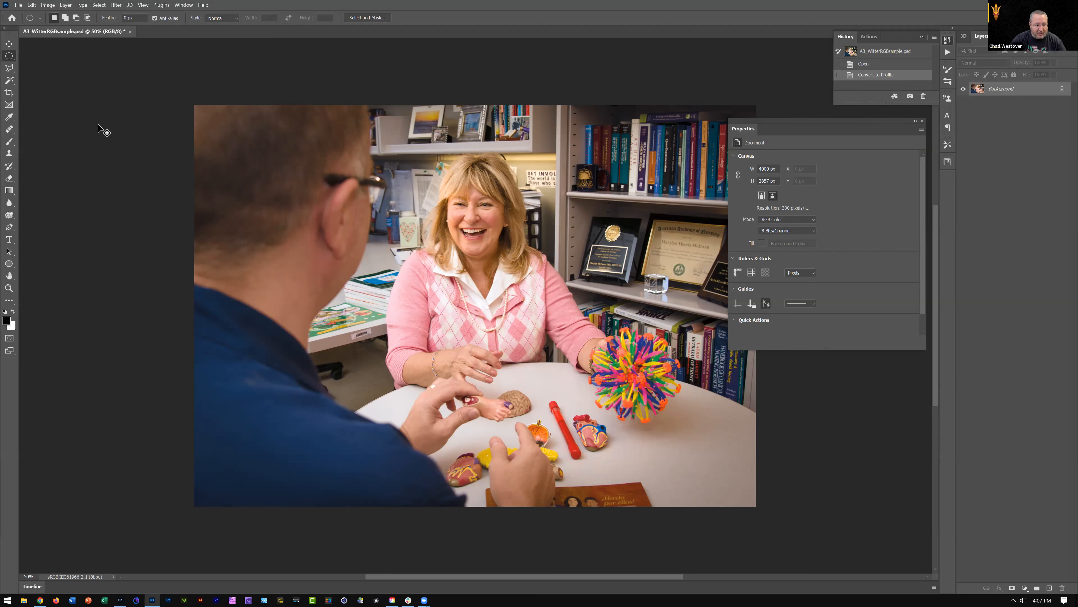
key("ctrl+z")
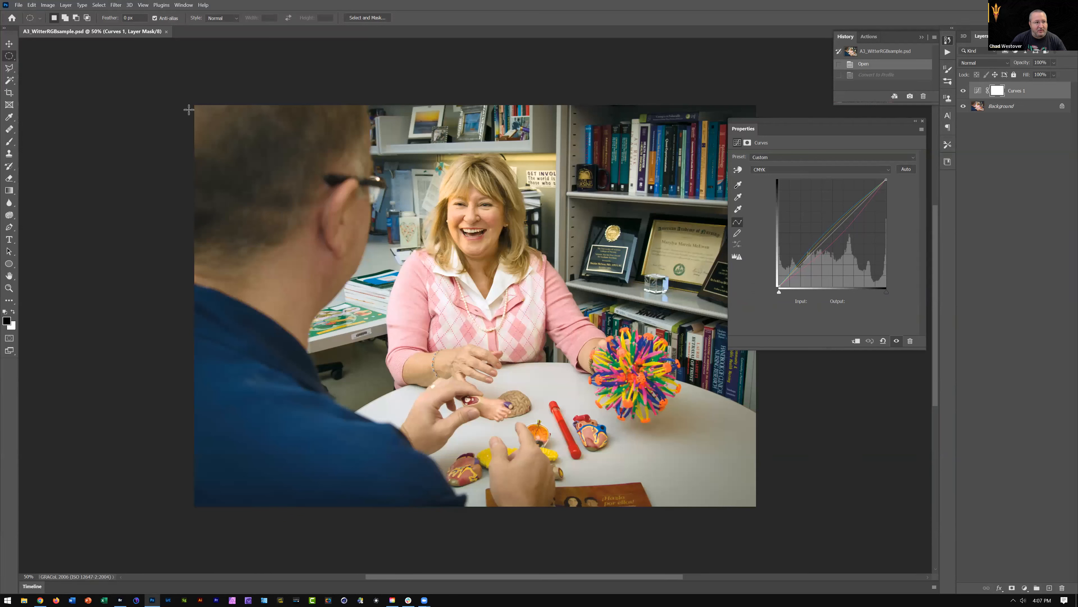
Convert the photo to Working RGB - sRGB IEC61966-2.1 after toggling the preview for comparison, flattening the adjustment layer into the image.
left_click(31, 5)
left_click(66, 301)
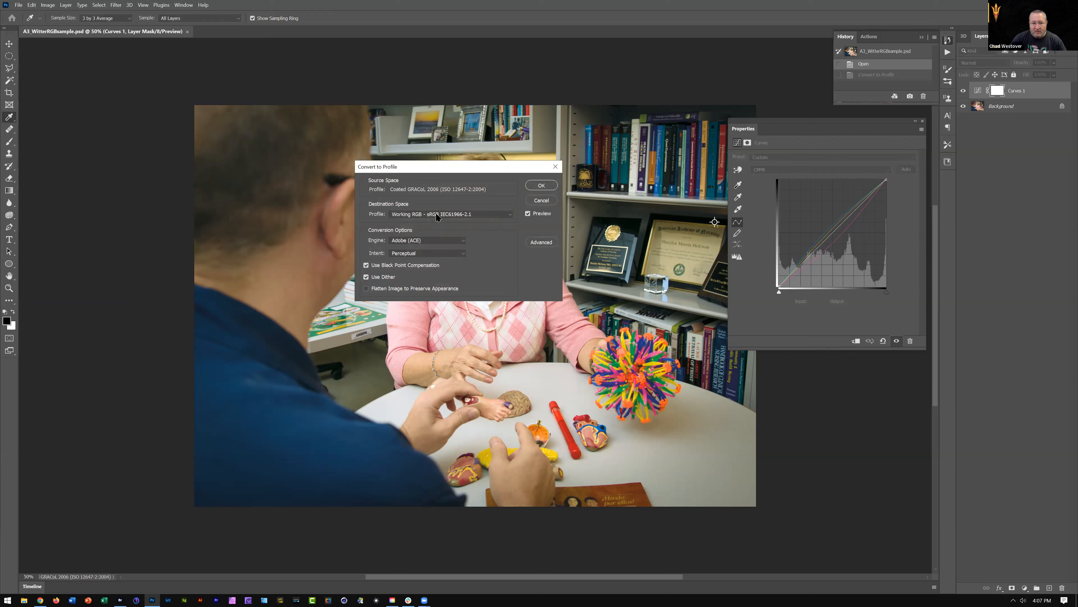
left_click(528, 213)
left_click(528, 214)
left_click(528, 214)
left_click(529, 216)
left_click(542, 186)
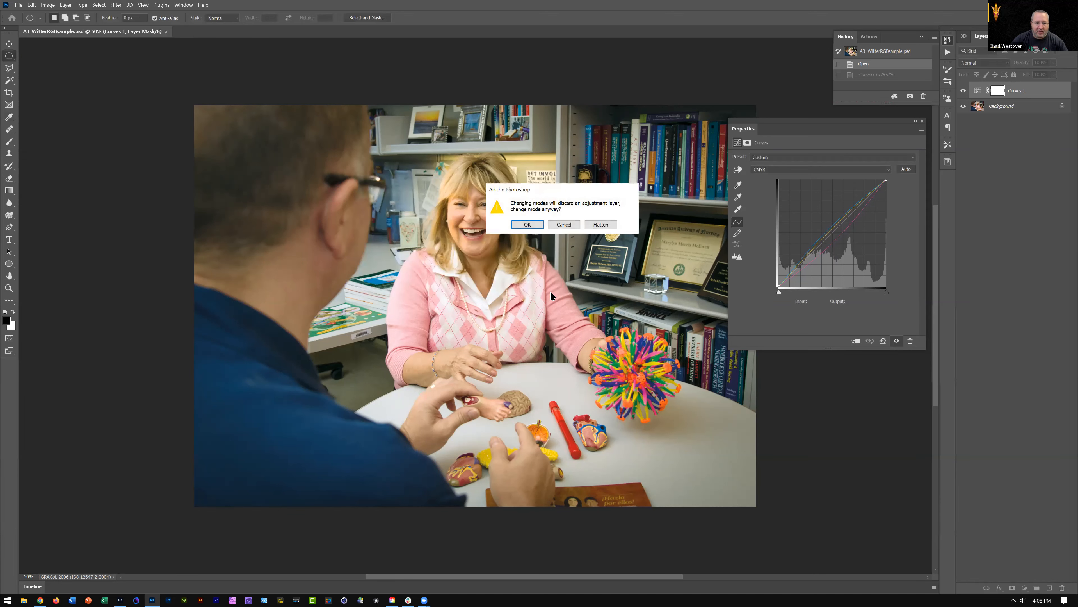
left_click(603, 226)
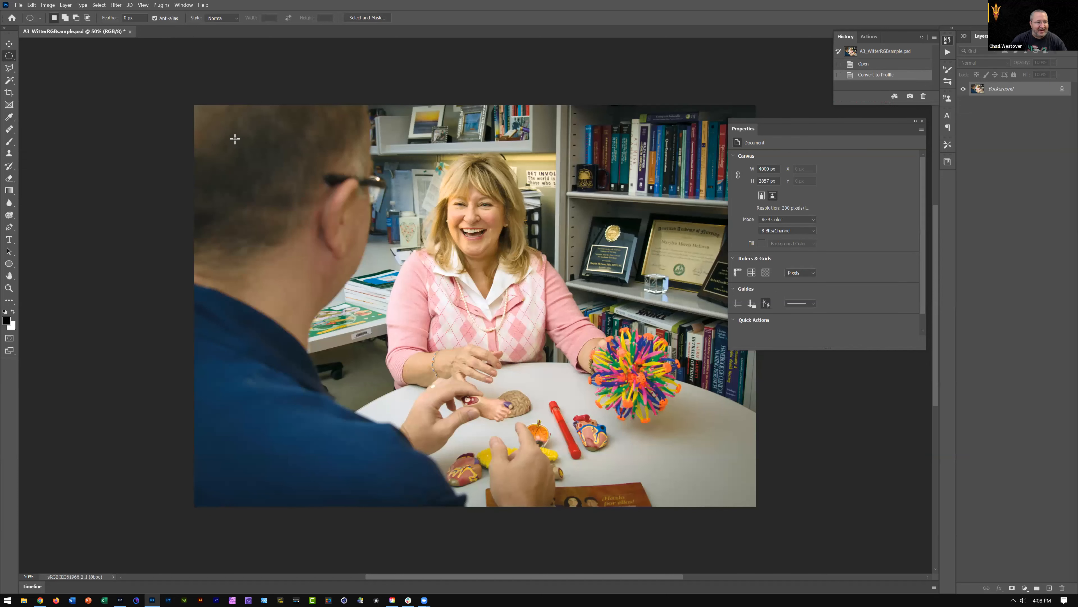
Open the Export As settings for the photo and review the available file formats.
left_click(17, 6)
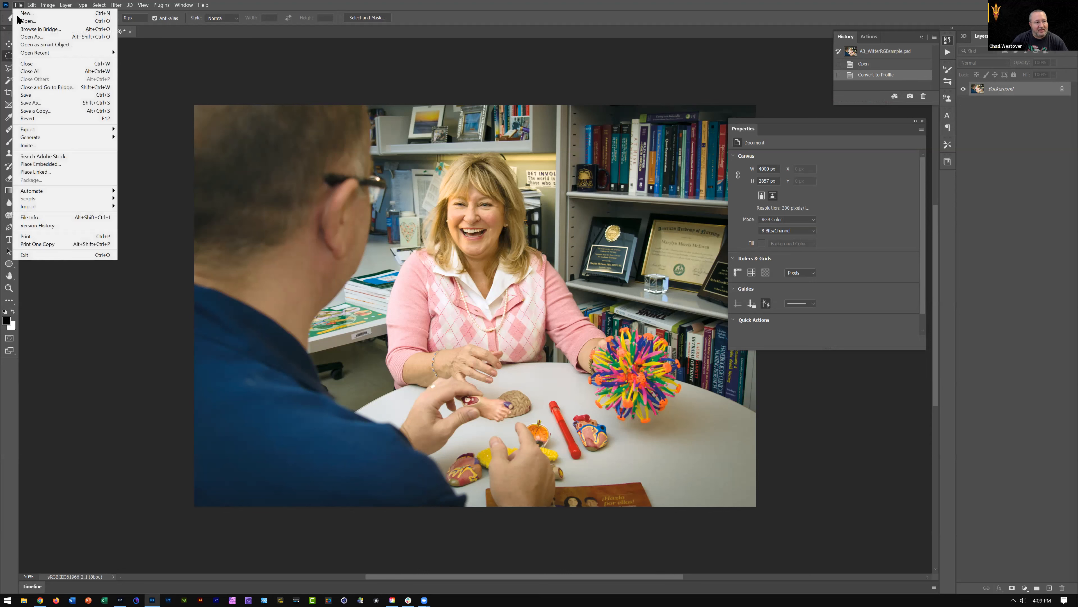
mouse_move(53, 132)
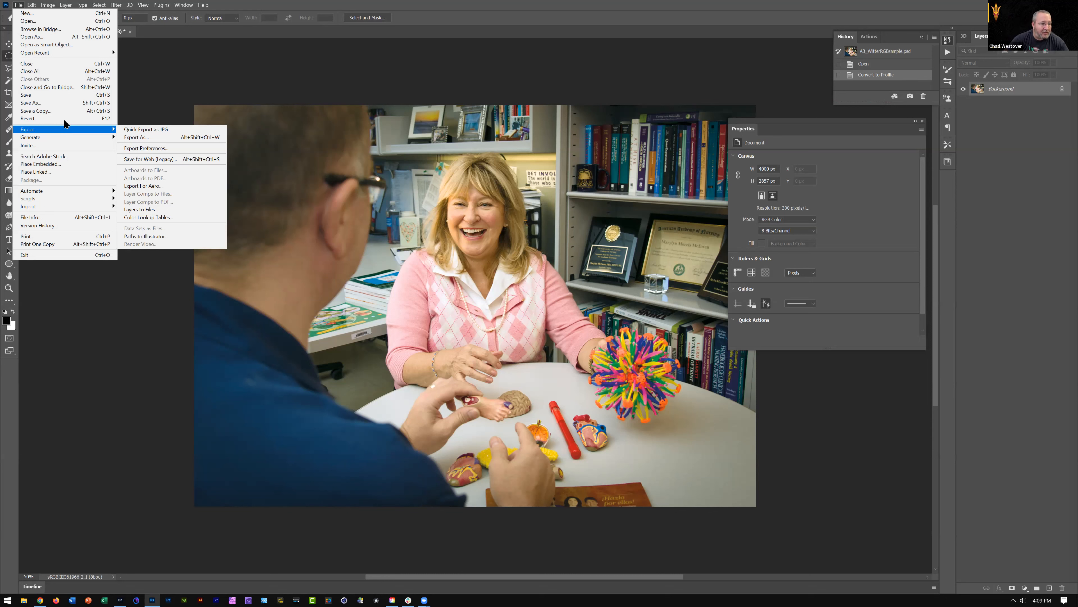
left_click(145, 138)
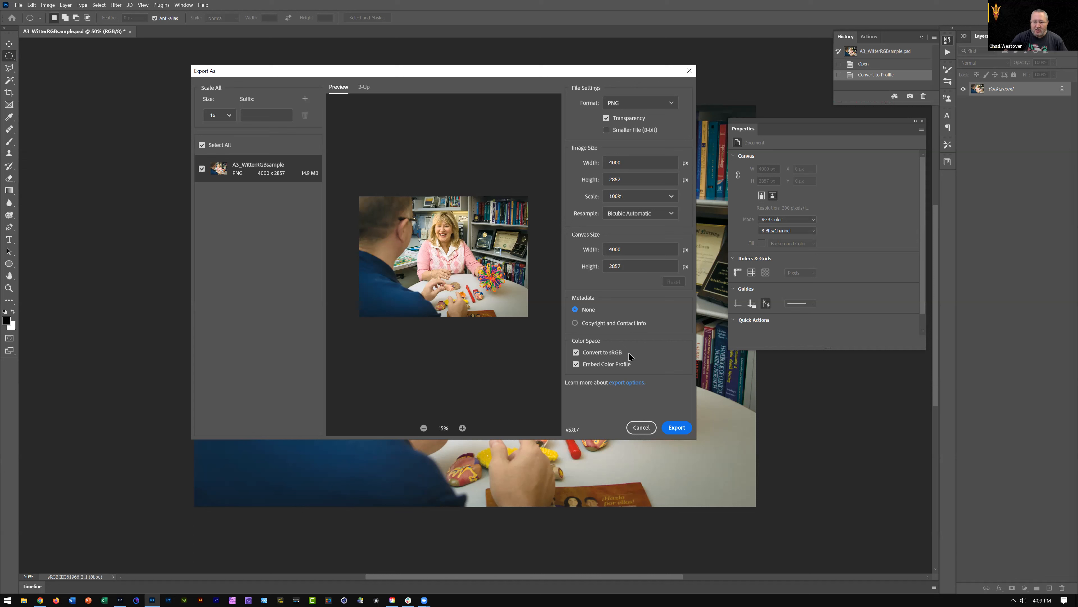
left_click(671, 103)
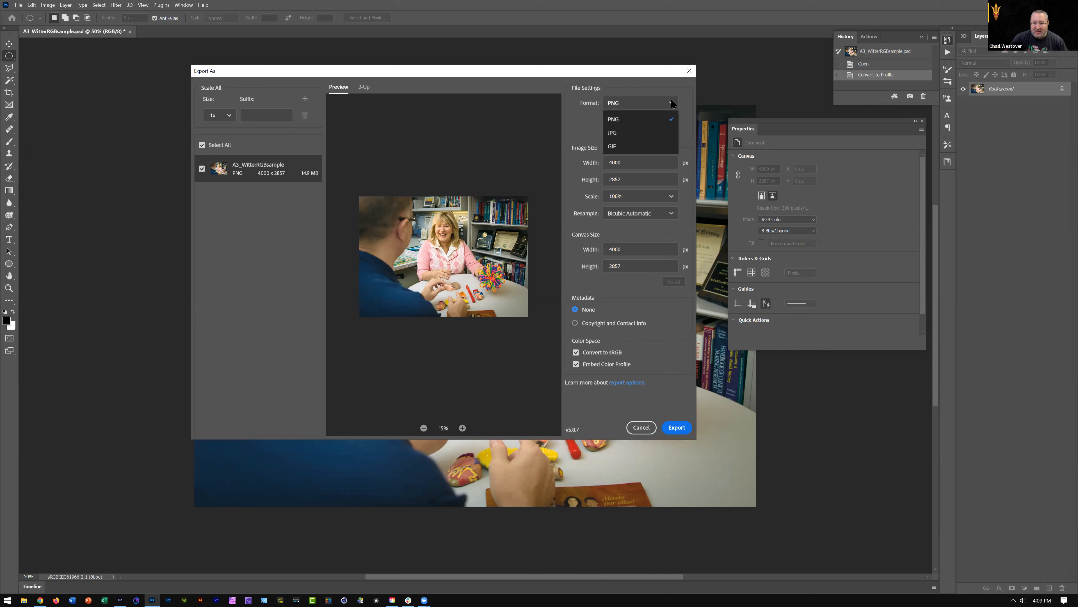
left_click(585, 134)
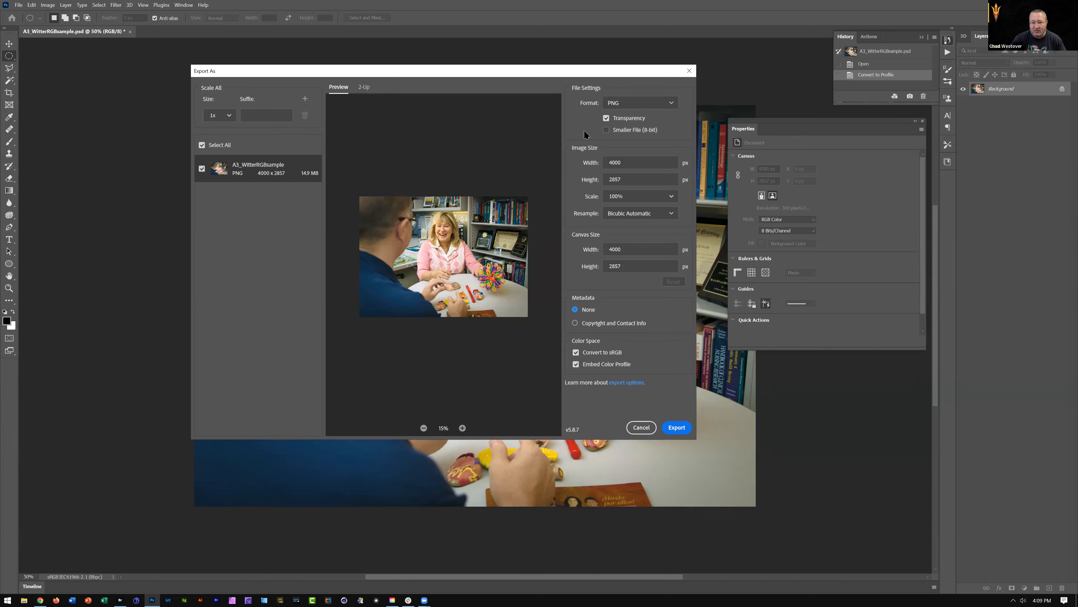
left_click(635, 104)
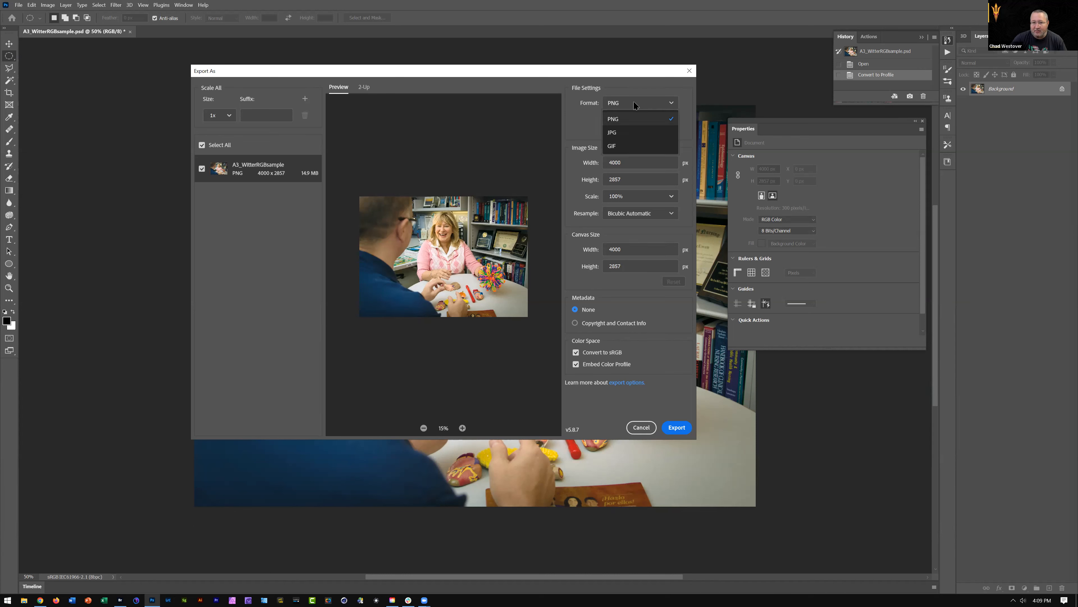
left_click(584, 127)
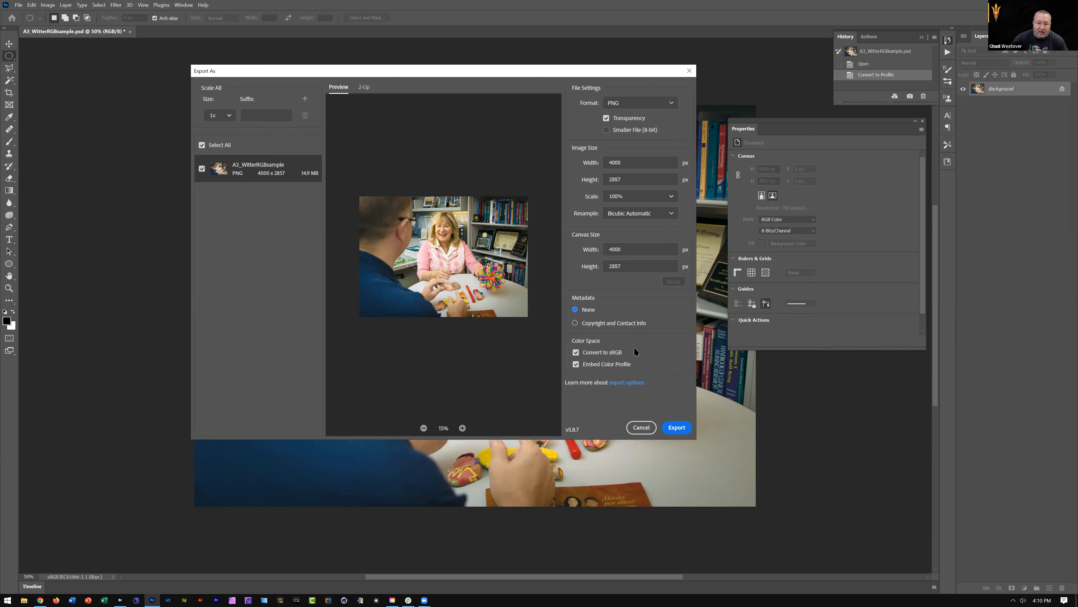
Toggle the Convert to sRGB export option off and back on.
left_click(627, 356)
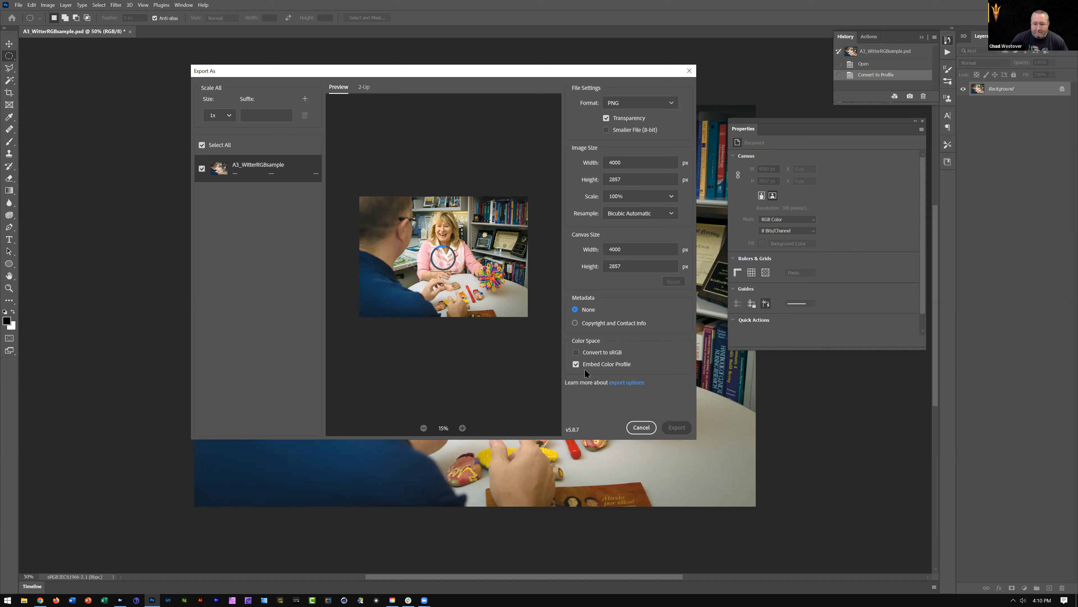
left_click(606, 354)
left_click(605, 356)
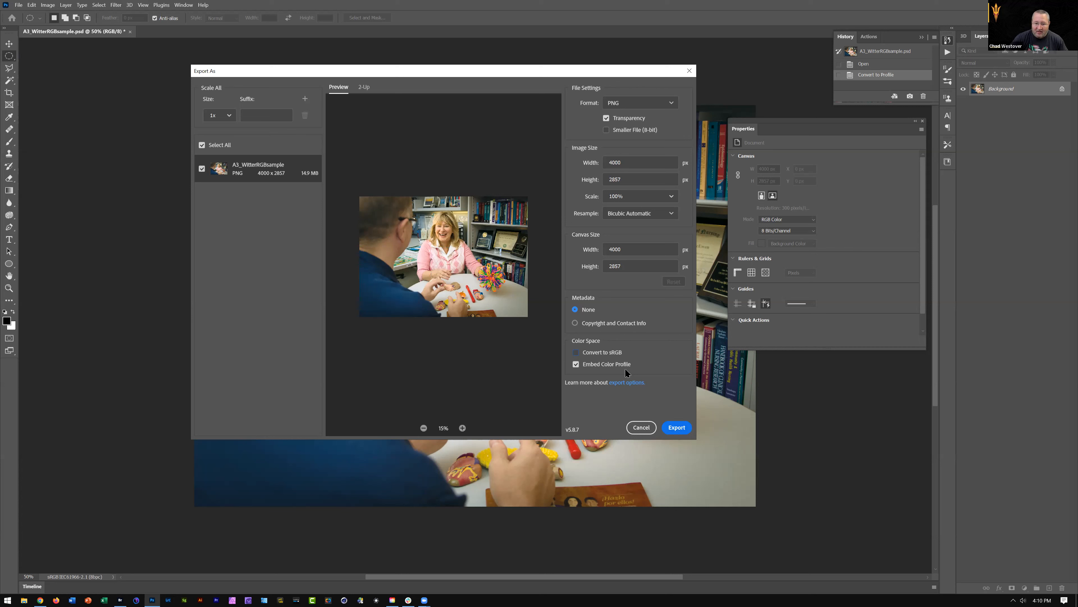
left_click(618, 353)
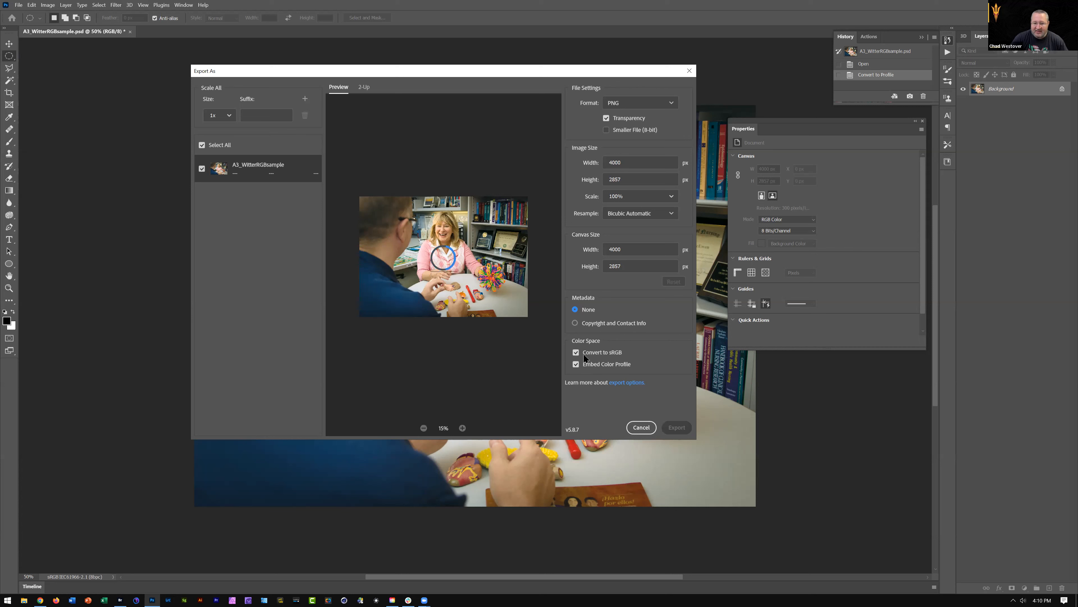
Toggle Embed Color Profile off and back on, and leave Export As without exporting.
left_click(577, 364)
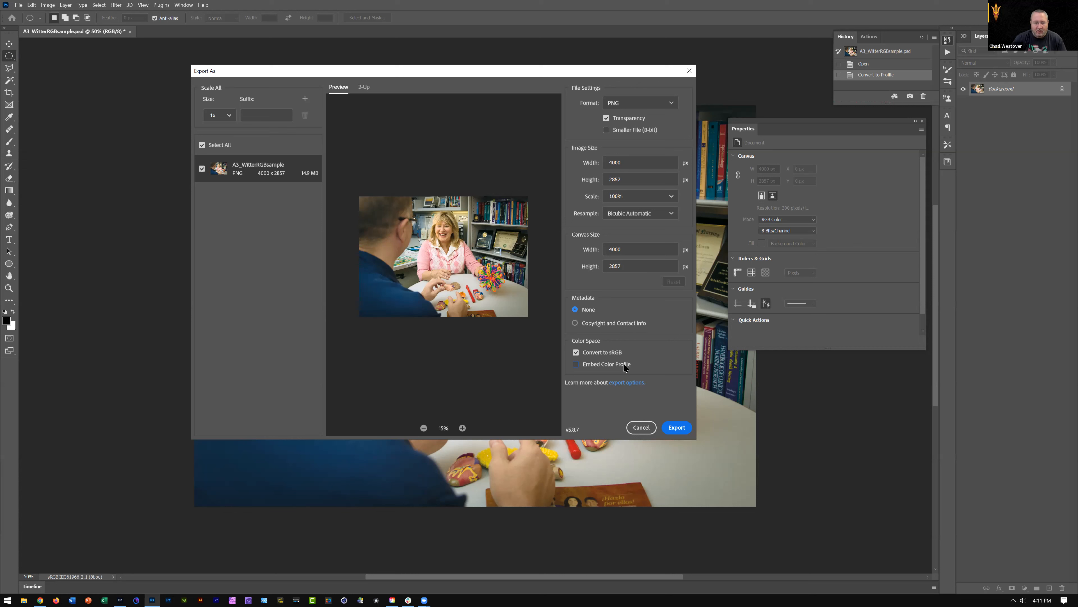
left_click(624, 365)
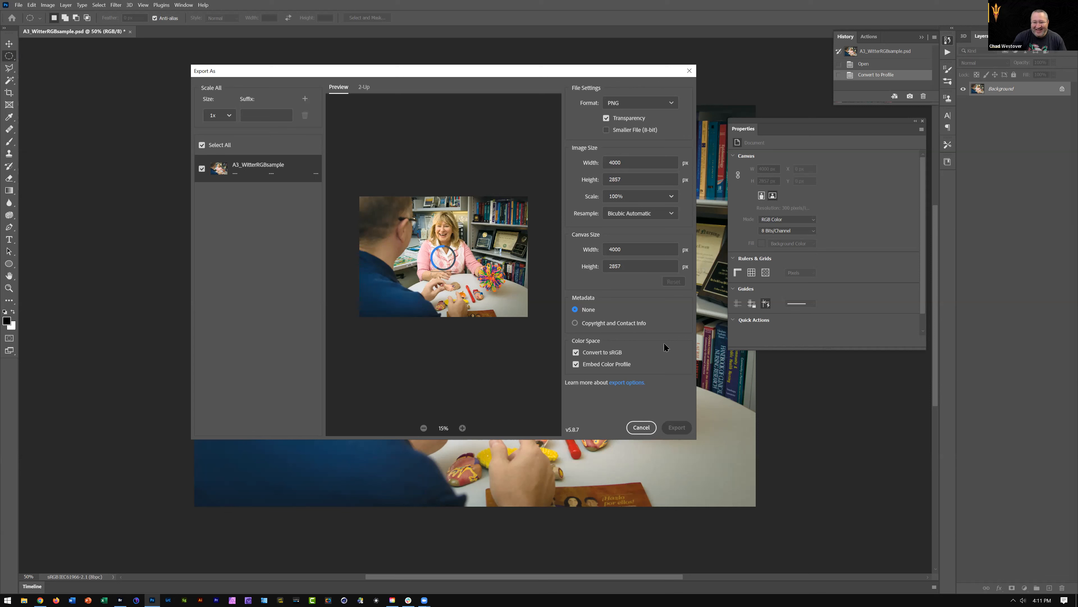
left_click(626, 366)
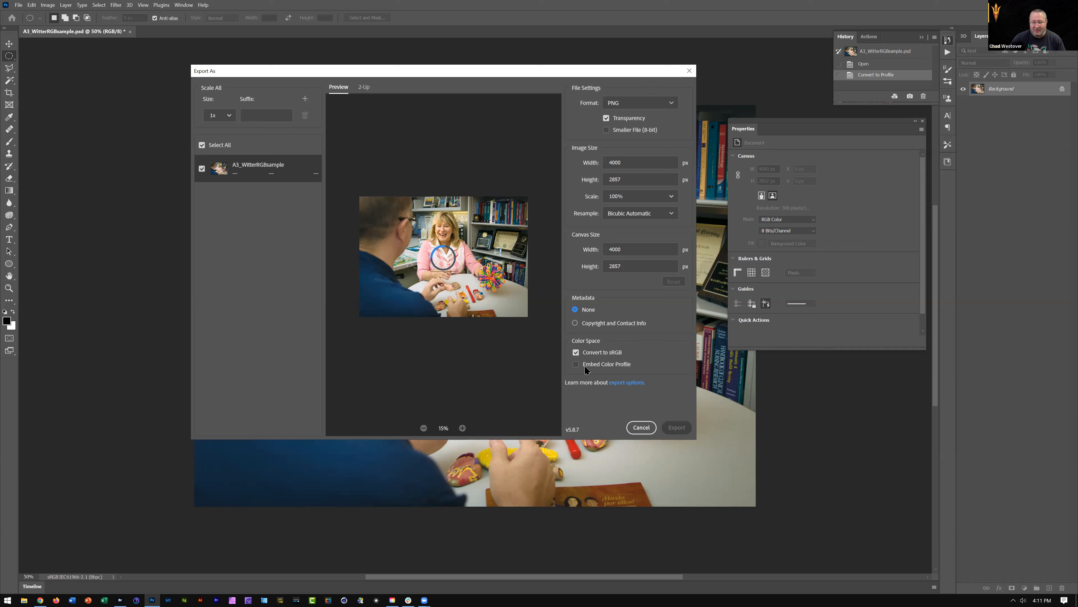
left_click(576, 363)
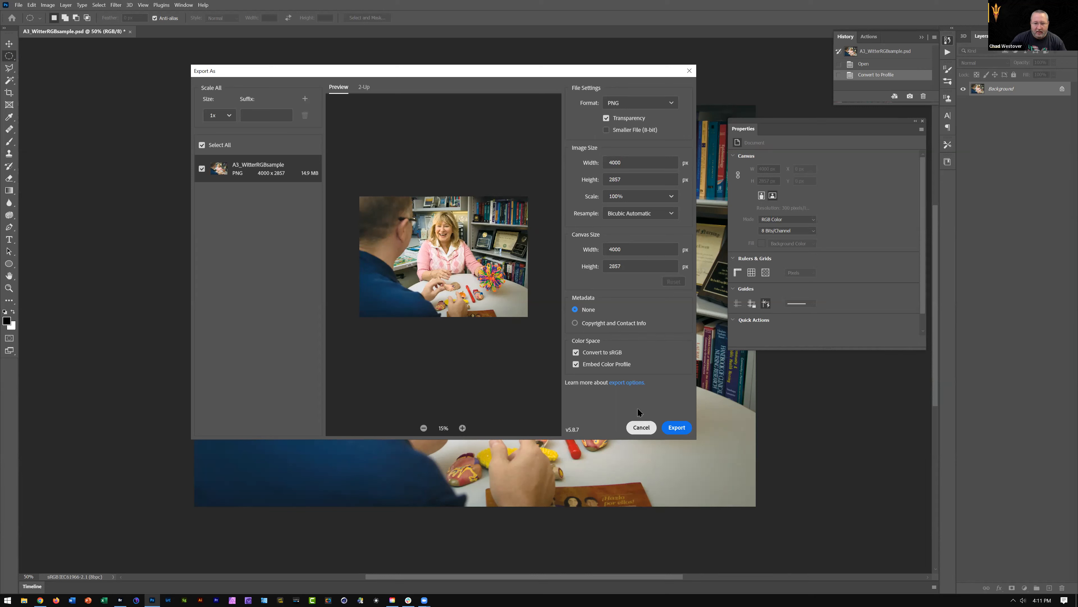
left_click(642, 428)
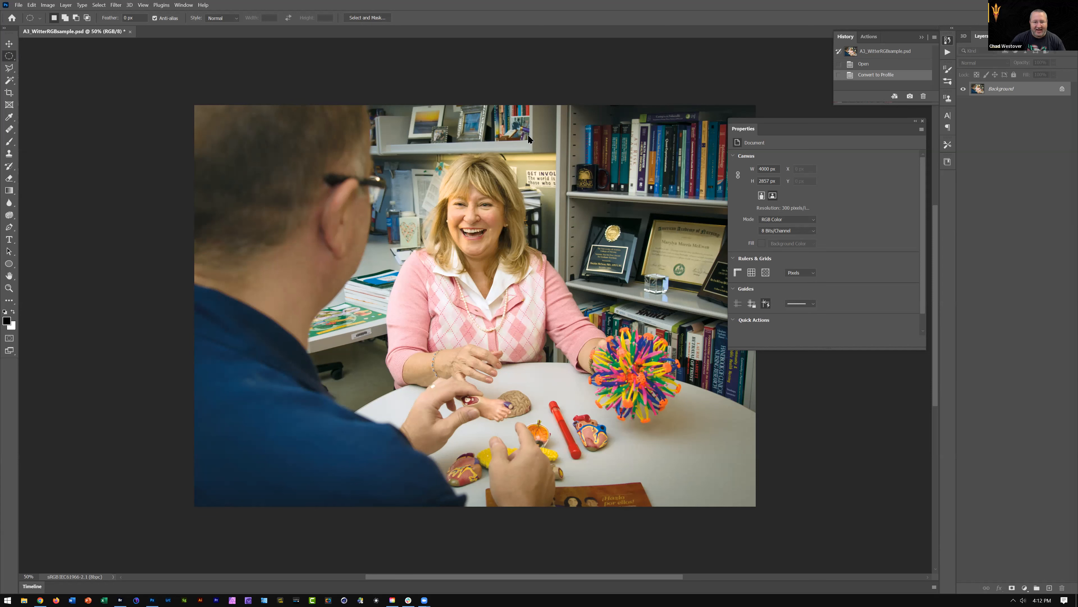
Switch to Adobe Bridge, look through the folder tree, and change to the Essentials workspace.
key("alt+Tab")
key("alt+Tab")
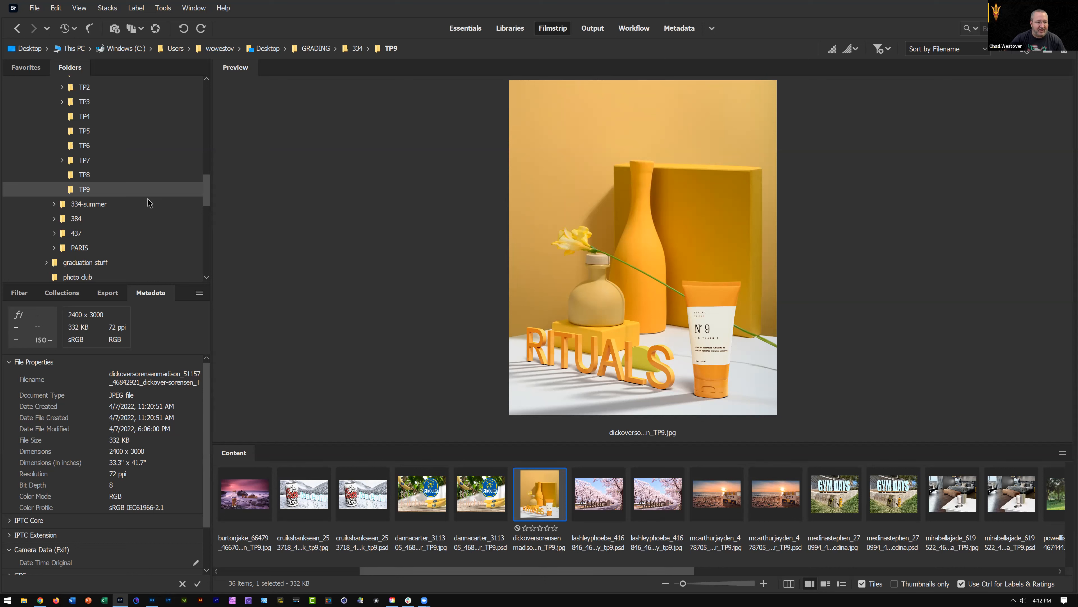
scroll(131, 218, "up", 5)
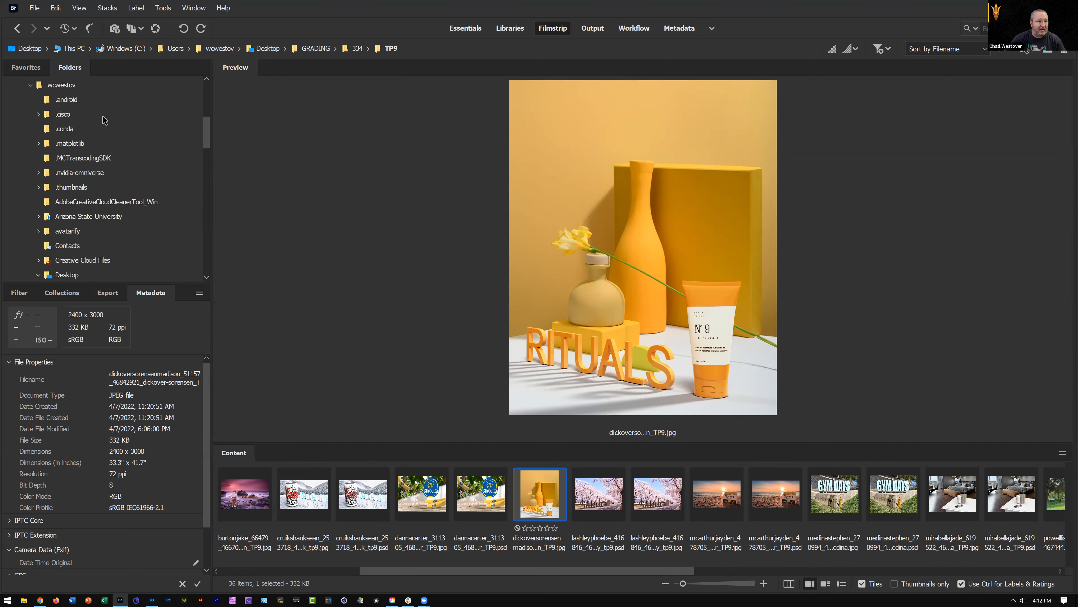
scroll(103, 117, "down", 5)
scroll(104, 124, "up", 5)
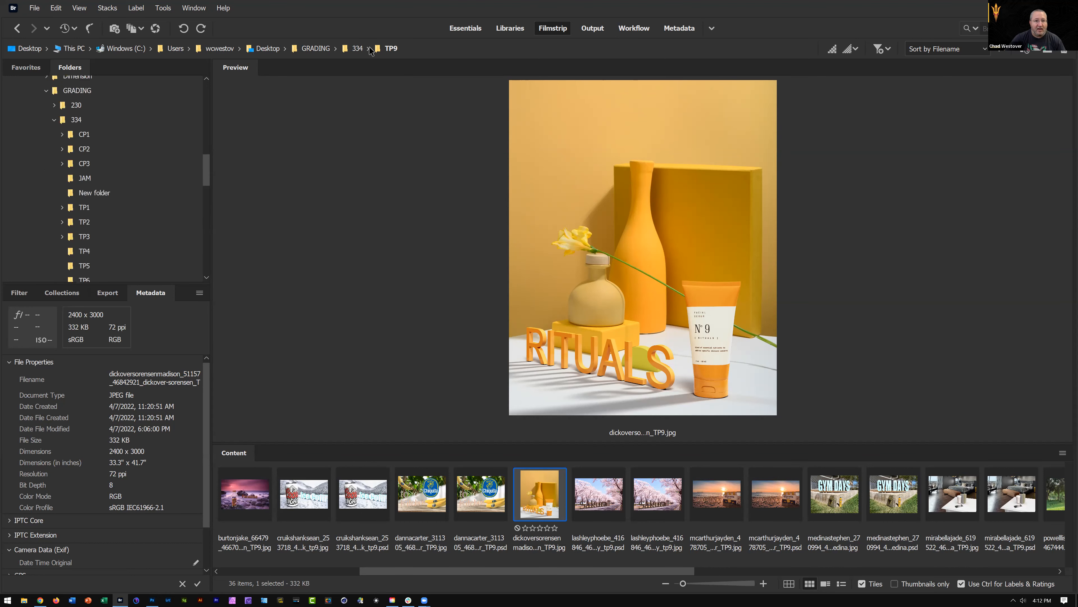
left_click(459, 30)
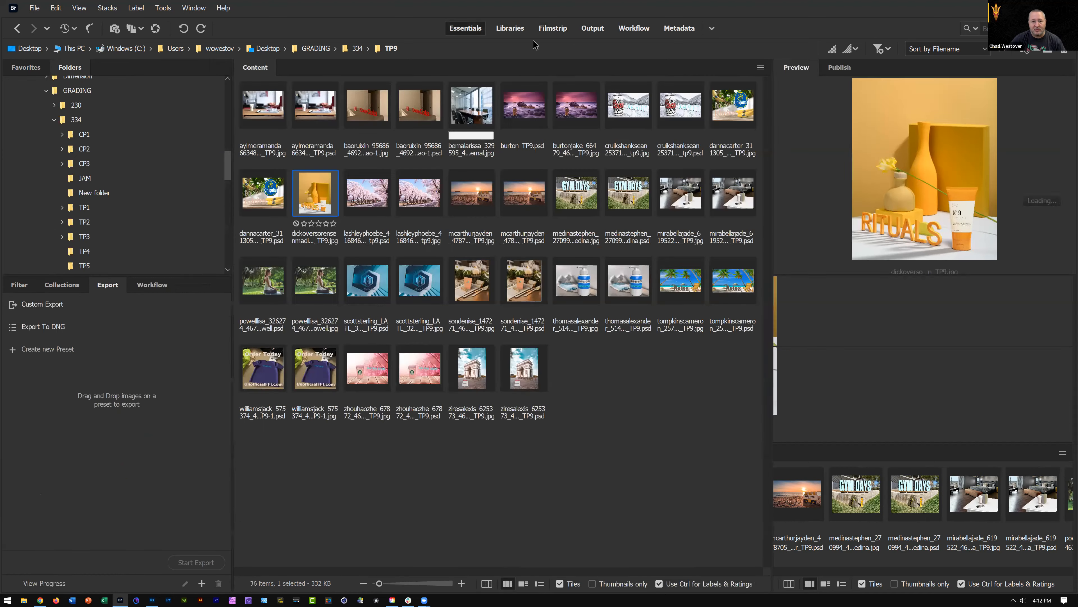
Change Bridge to the Filmstrip workspace and examine the selected JPEG's file properties and color profile in its metadata.
left_click(554, 29)
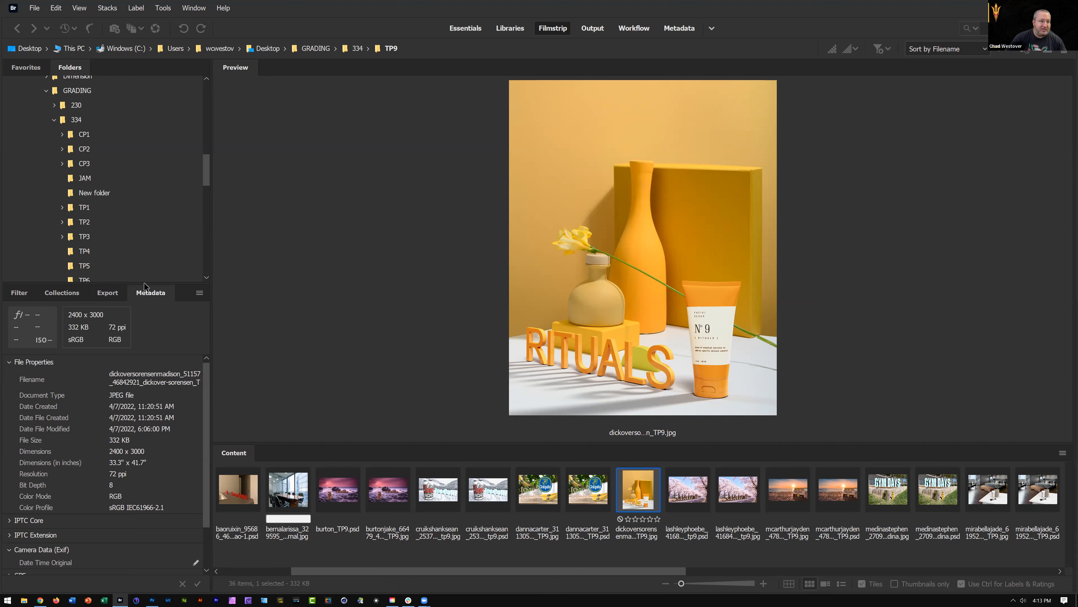
left_click(194, 7)
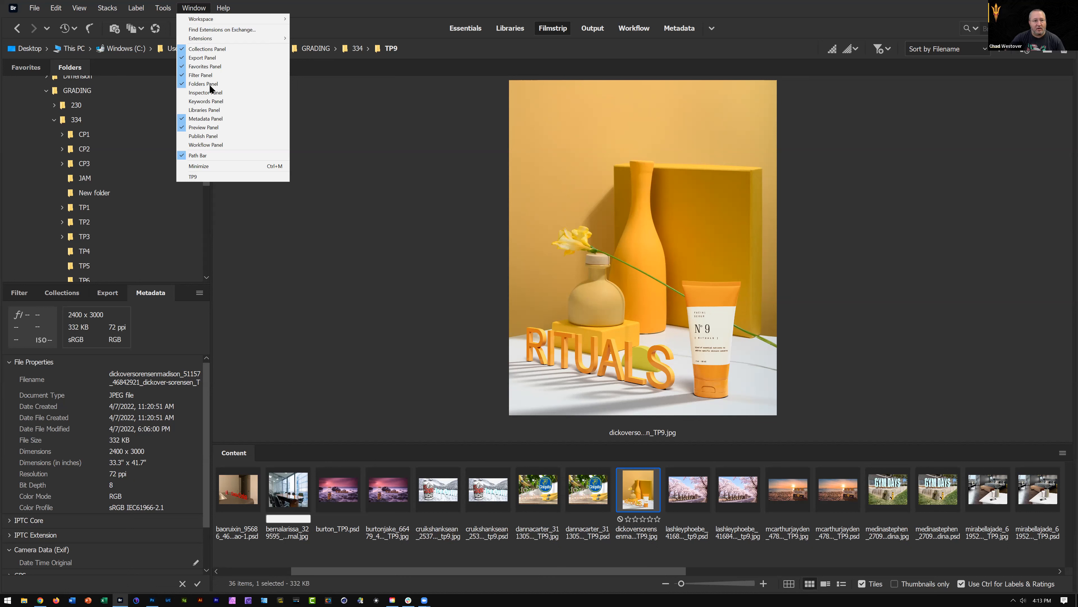
right_click(185, 293)
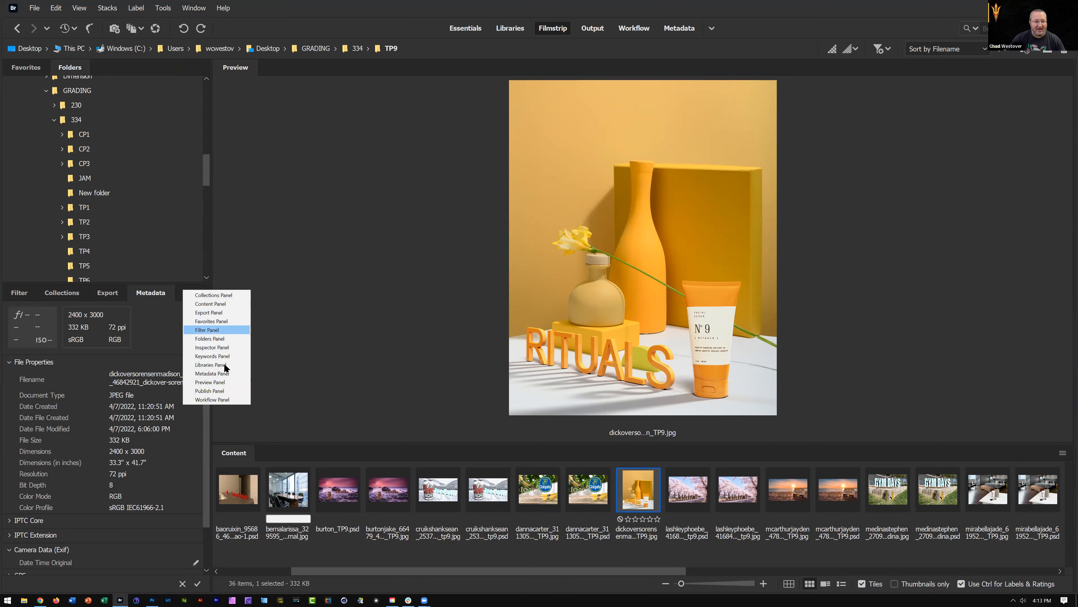
left_click(161, 321)
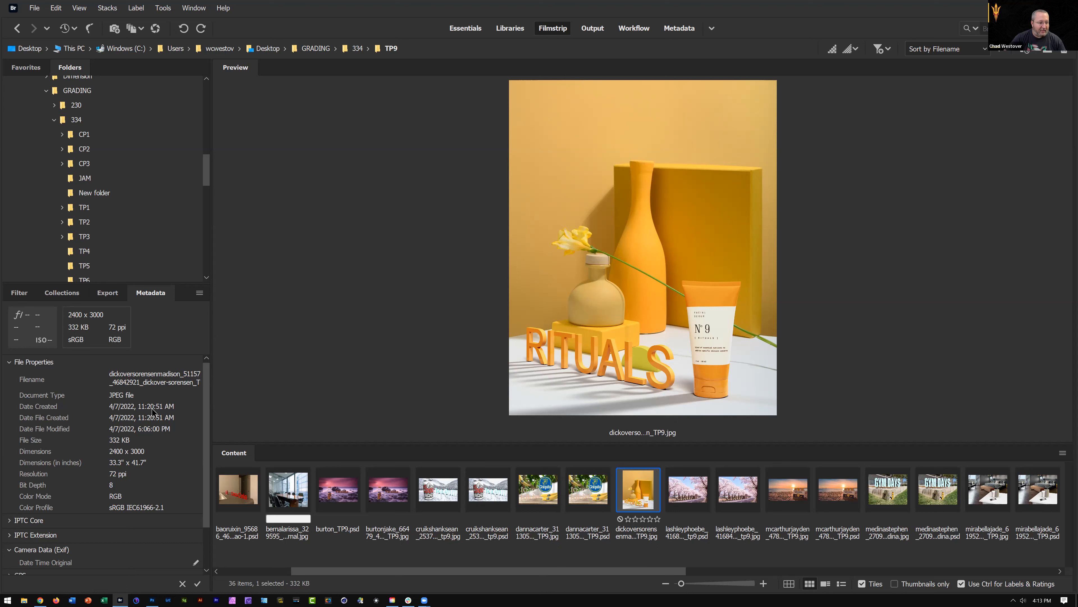
scroll(153, 410, "down", 1)
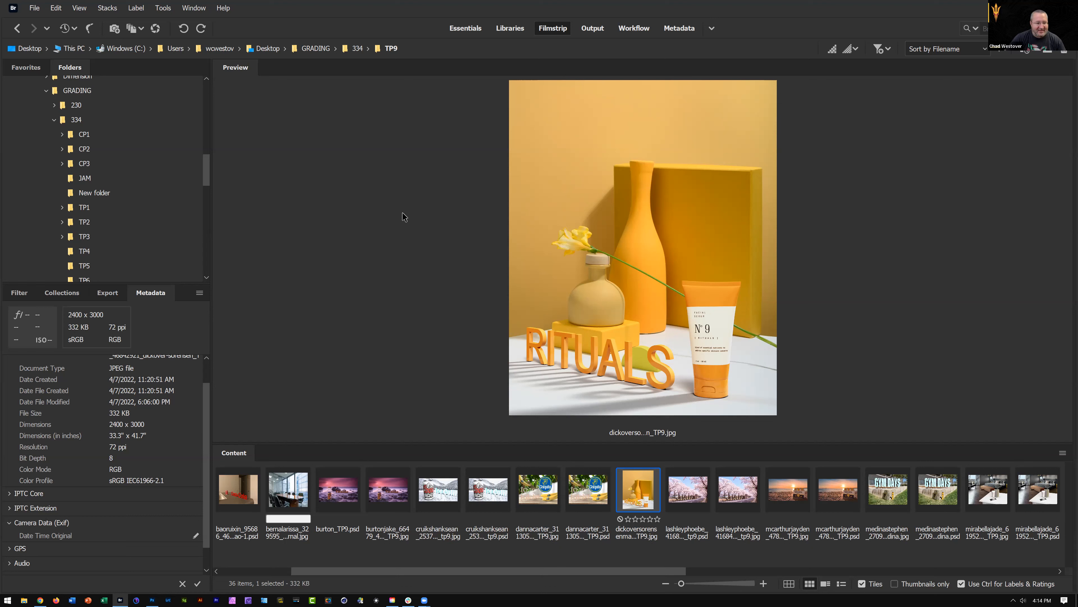
Switch to Photoshop and shift the floating Properties panel slightly down and away from the middle of the photo.
key("alt+Tab")
key("alt+Tab")
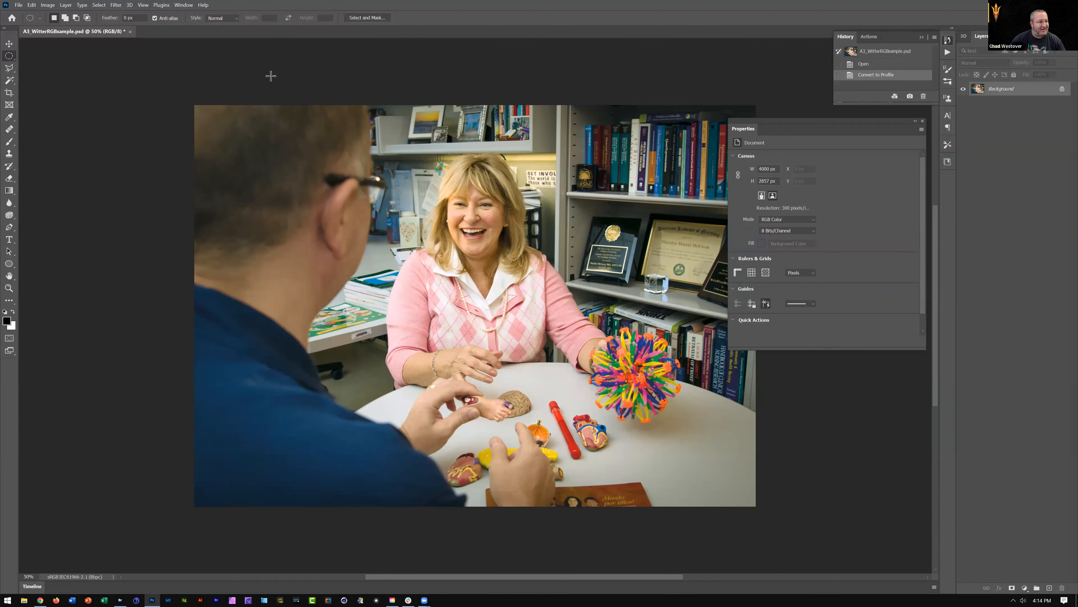
left_click_drag(784, 122, 810, 137)
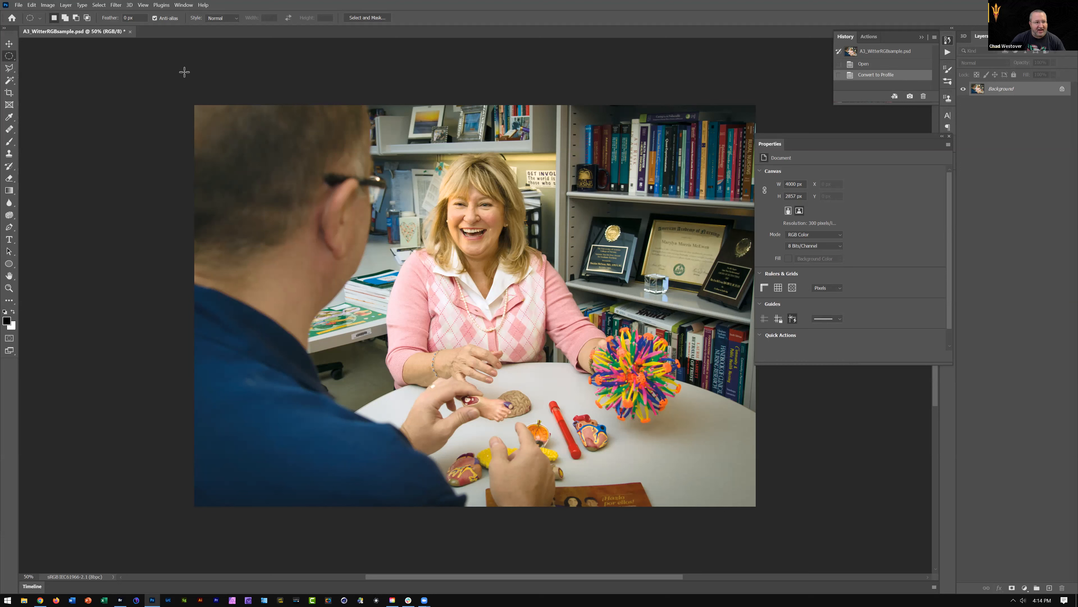
Open the Save for Web (Legacy) settings for the photo and review the available file formats.
left_click(19, 5)
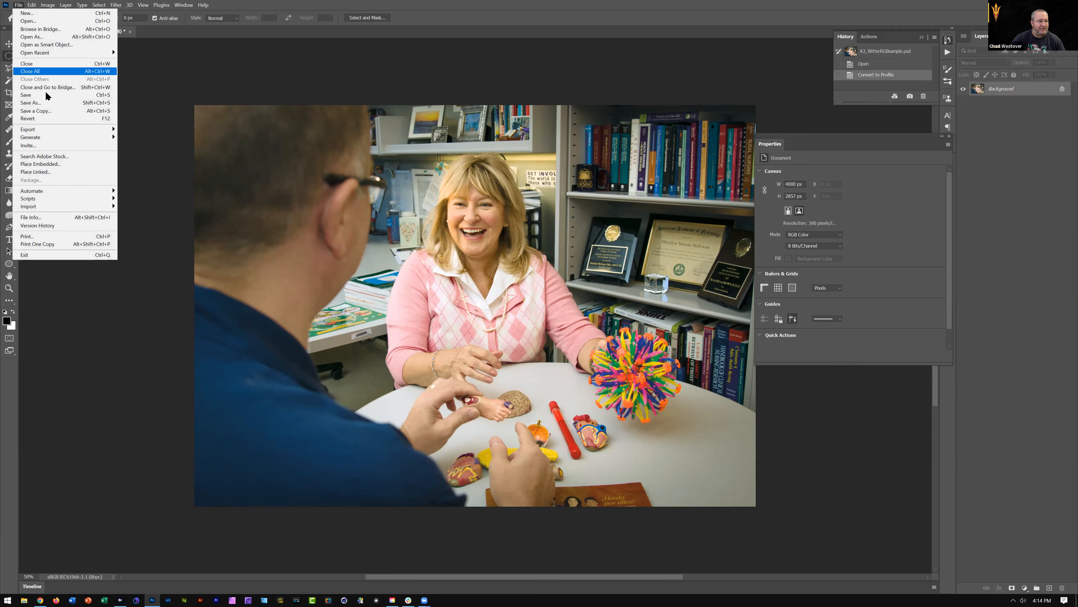
mouse_move(47, 131)
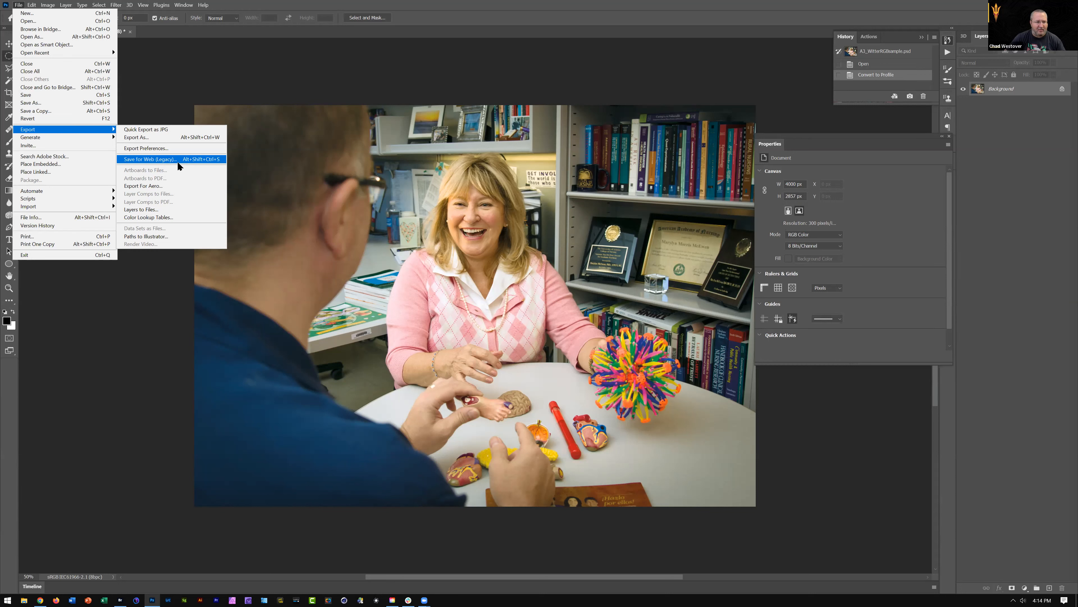
left_click(161, 160)
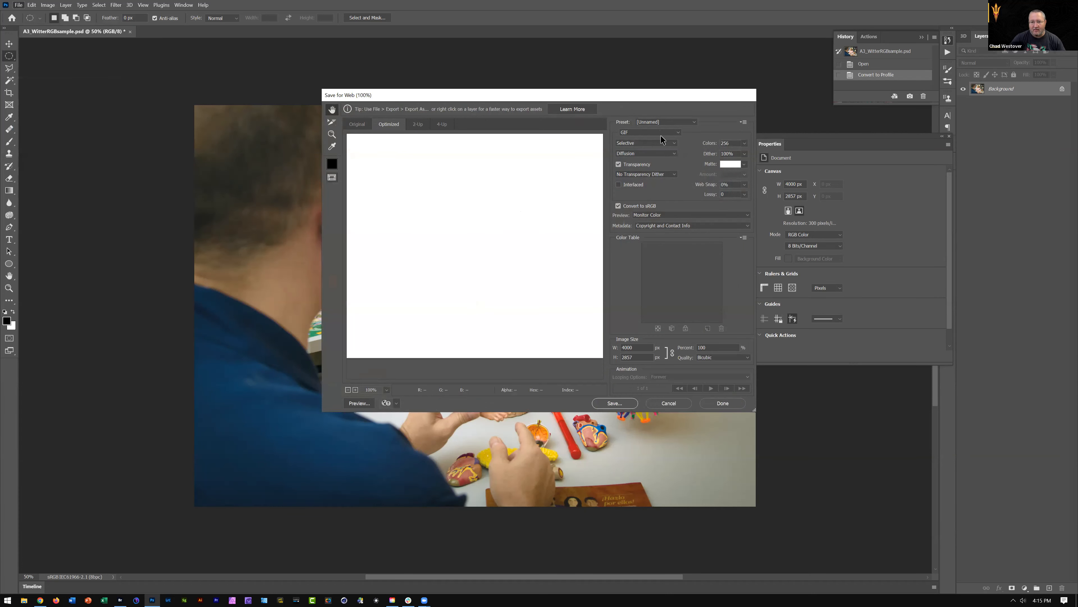
left_click(667, 132)
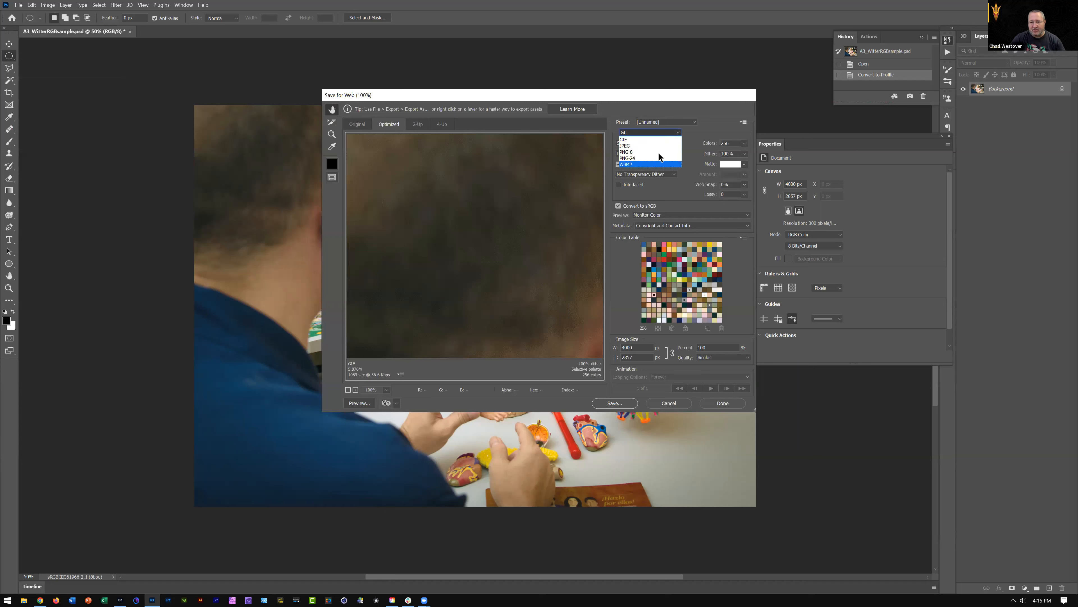
left_click(715, 134)
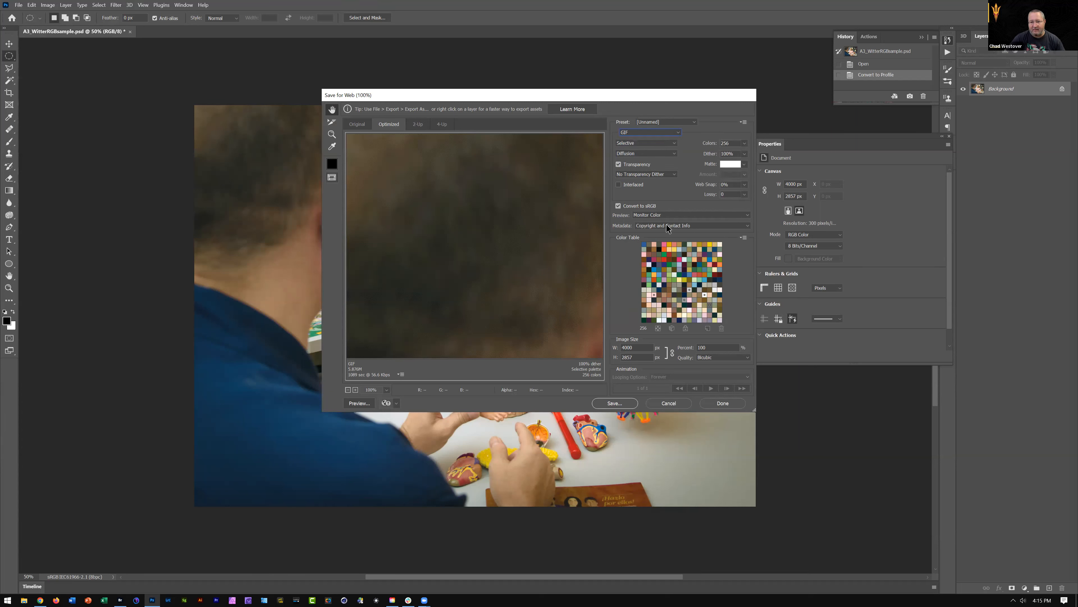
Set the web format to JPEG with Embed Color Profile enabled, and leave Save for Web without saving.
left_click(650, 132)
left_click(650, 142)
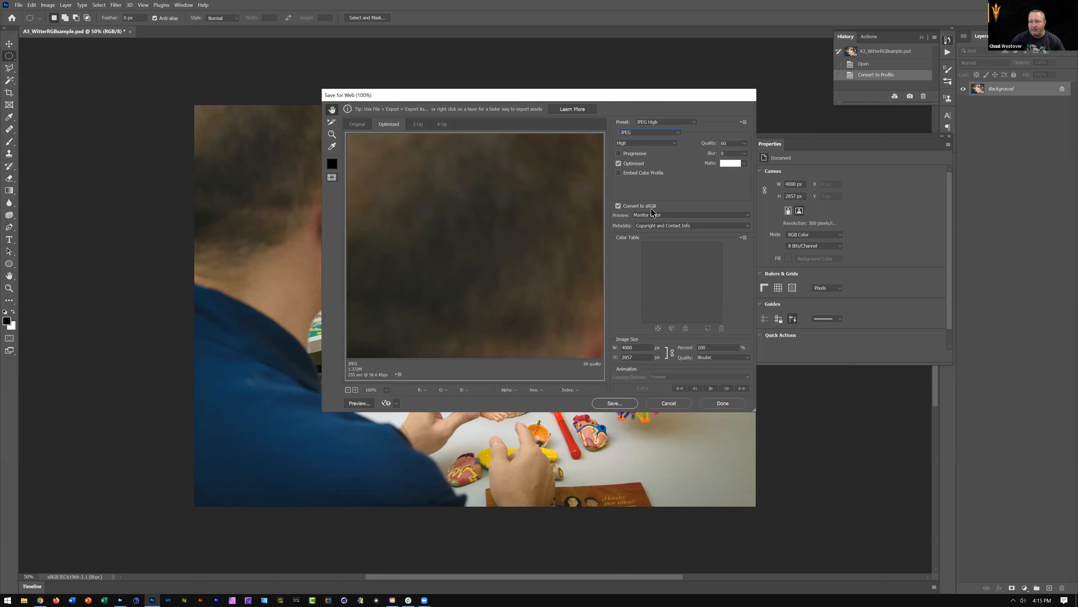
left_click(642, 173)
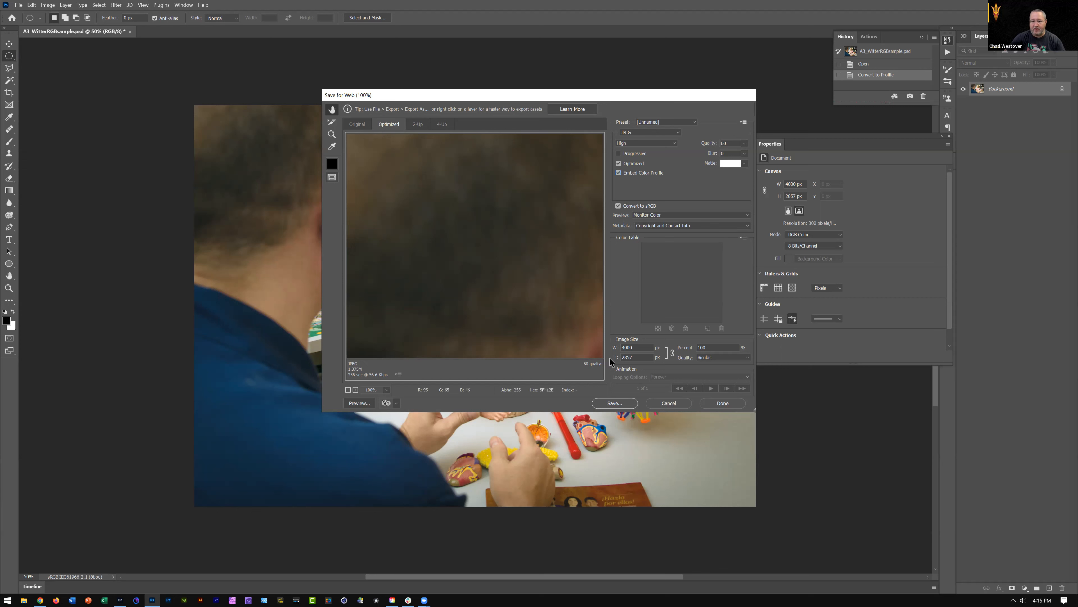
left_click(670, 403)
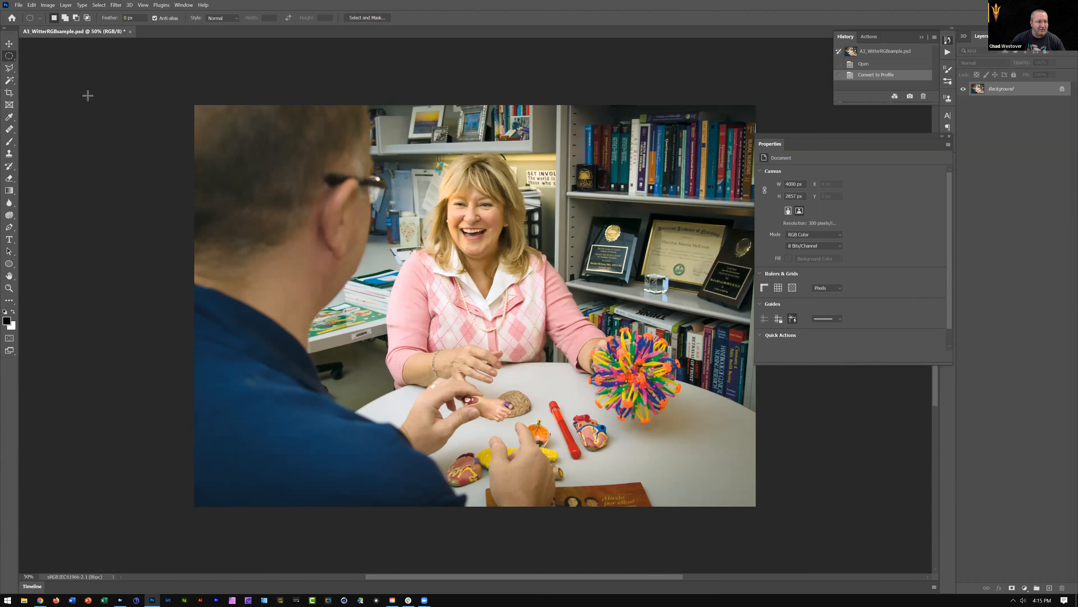
Open Save As, review the file formats keeping Photoshop format, and toggle the ICC Profile option off and back on.
left_click(19, 6)
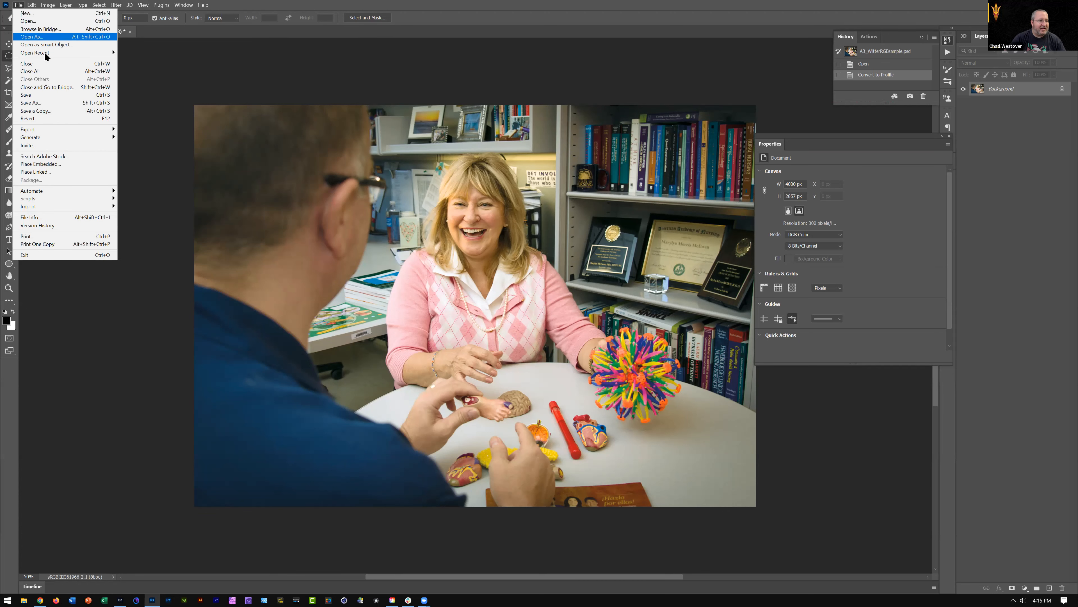
left_click(45, 105)
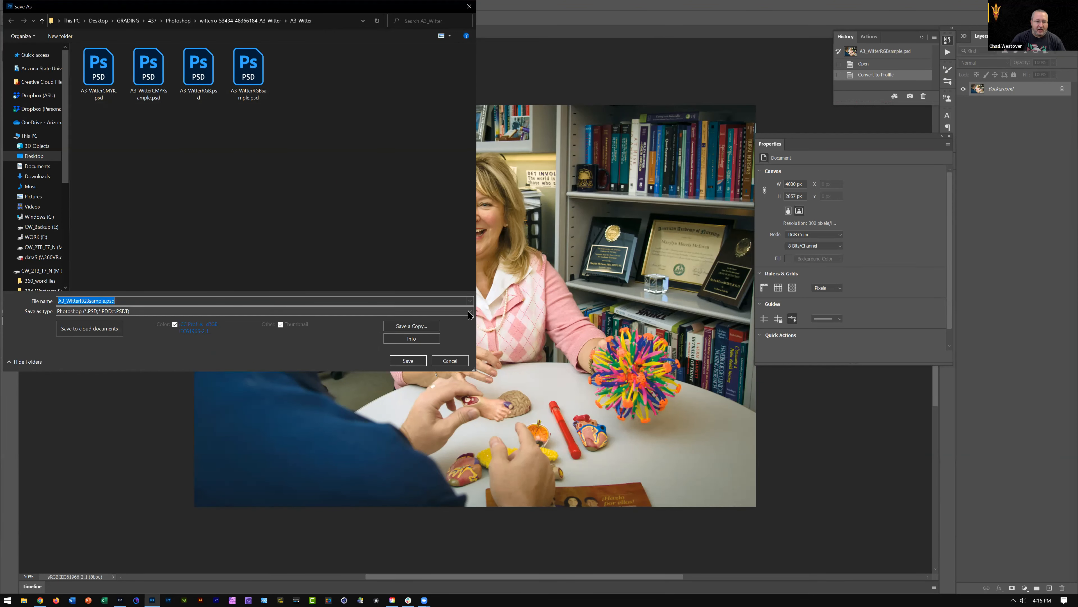
left_click(470, 314)
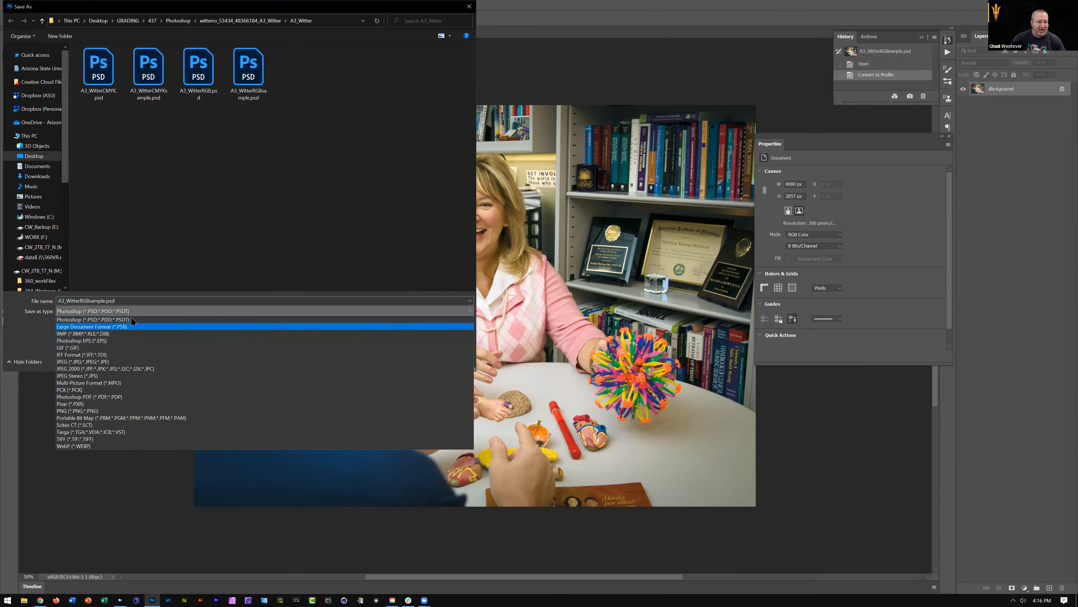
left_click(109, 319)
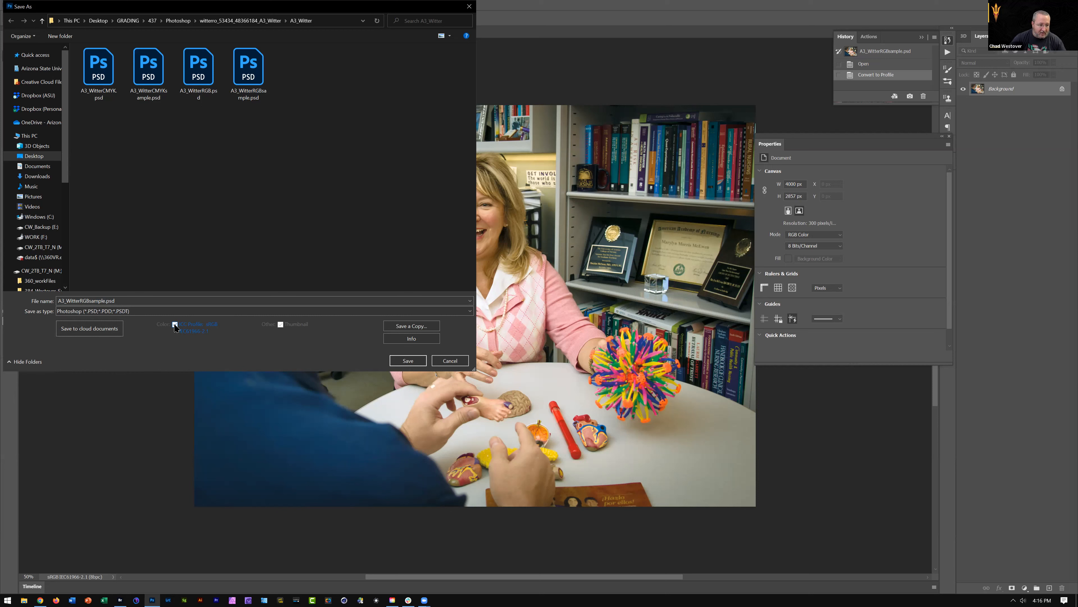
left_click(189, 327)
left_click(183, 330)
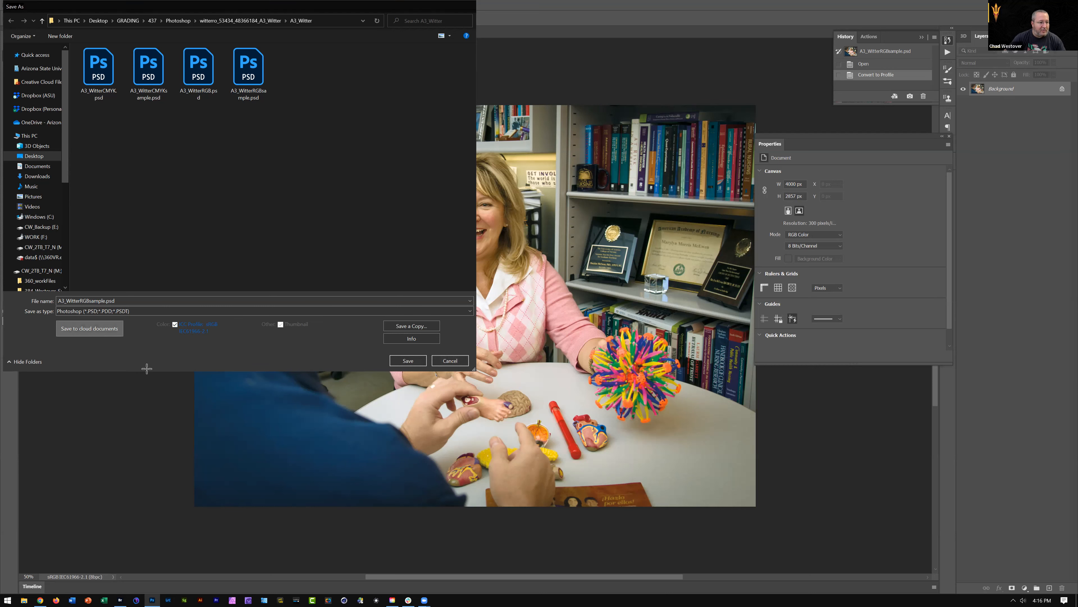
Look through the Creative Cloud save location's files and return to saving on the computer.
left_click(96, 333)
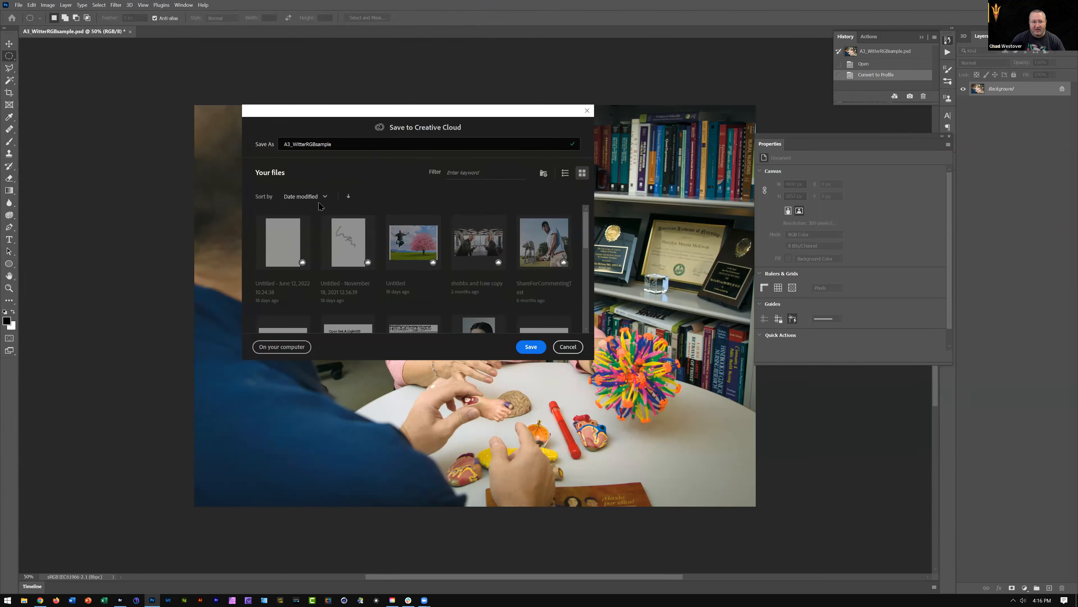
scroll(447, 257, "down", 2)
scroll(447, 258, "up", 2)
left_click(276, 347)
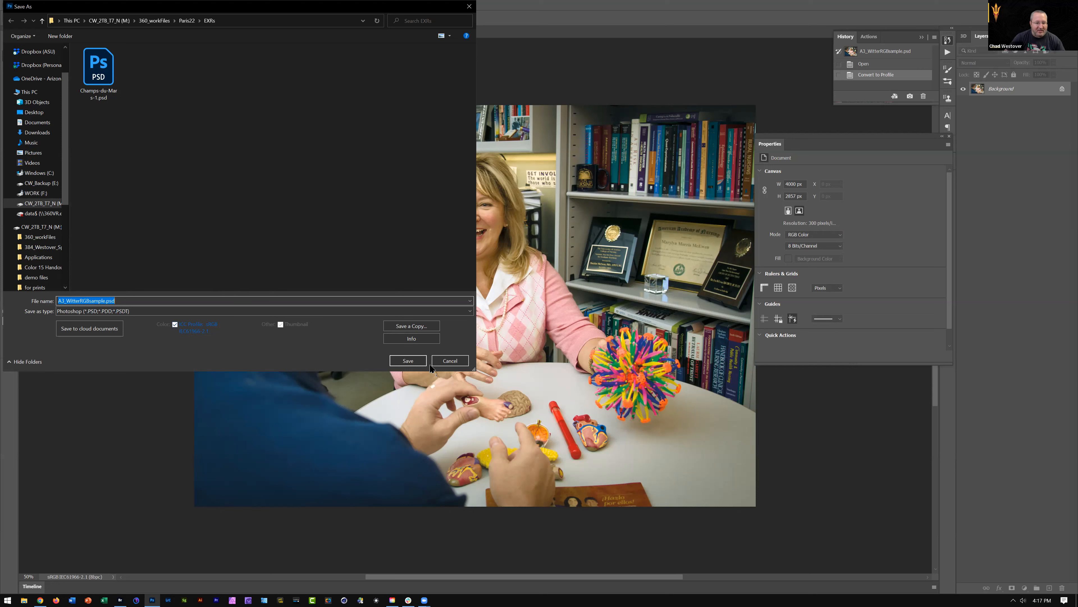
Open Save a Copy, review its file formats and save options, and leave without saving.
left_click(422, 325)
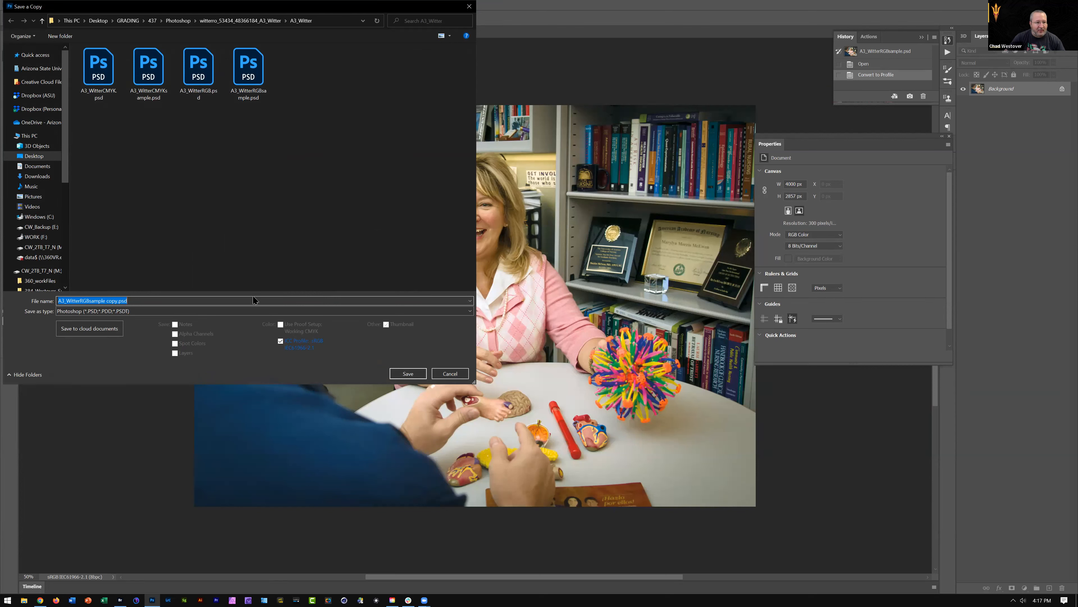
left_click(151, 313)
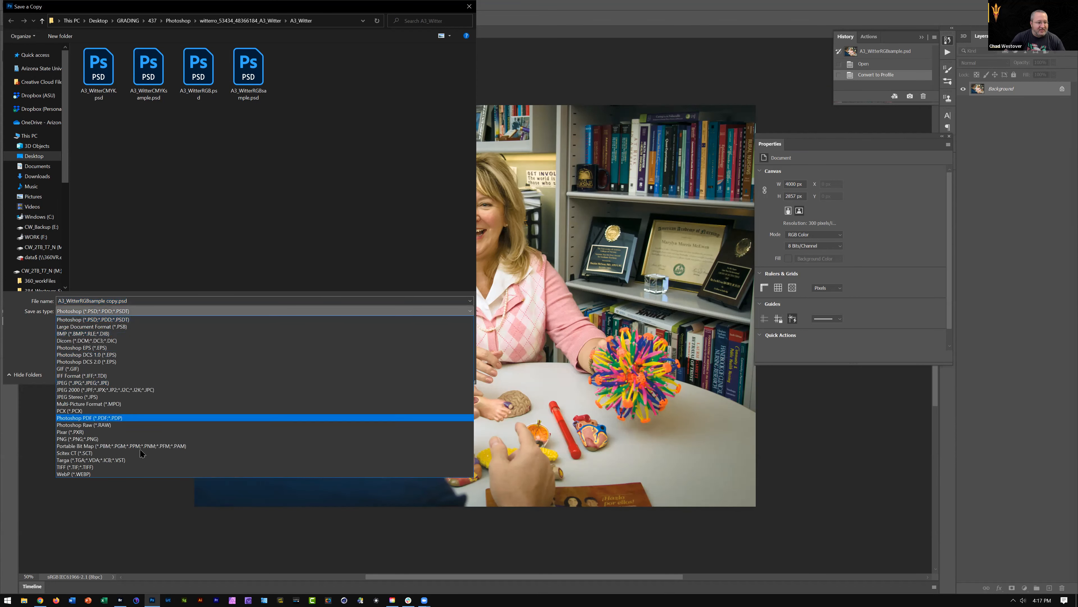
left_click(30, 347)
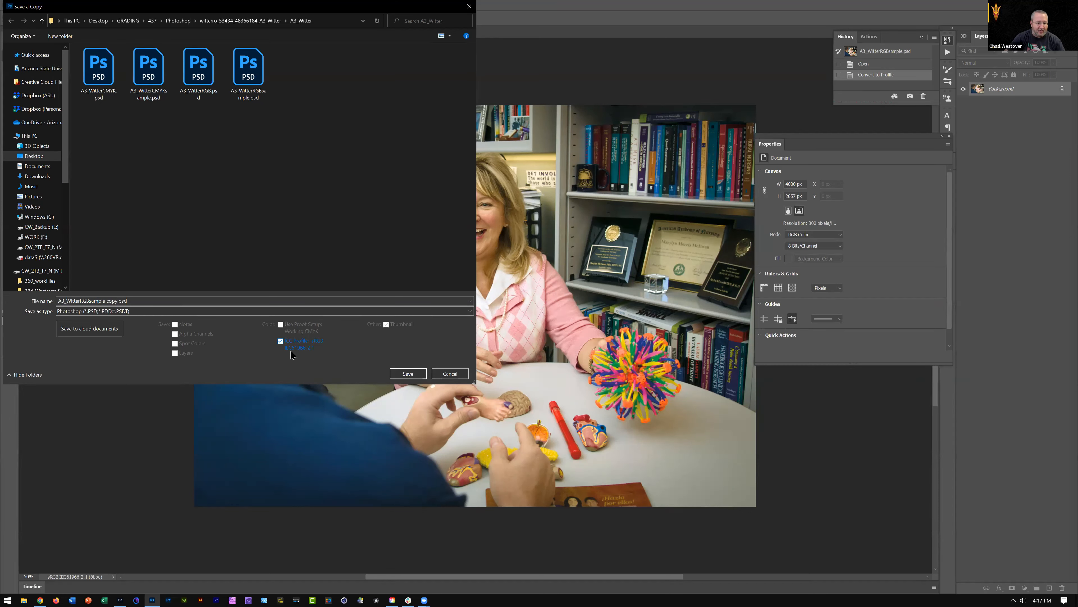
left_click(442, 374)
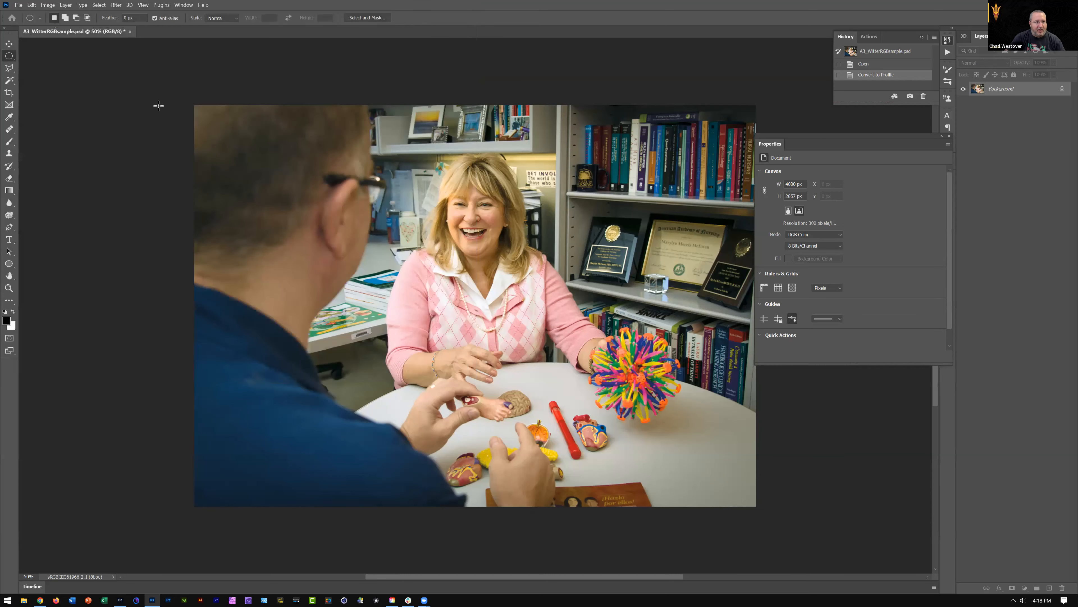